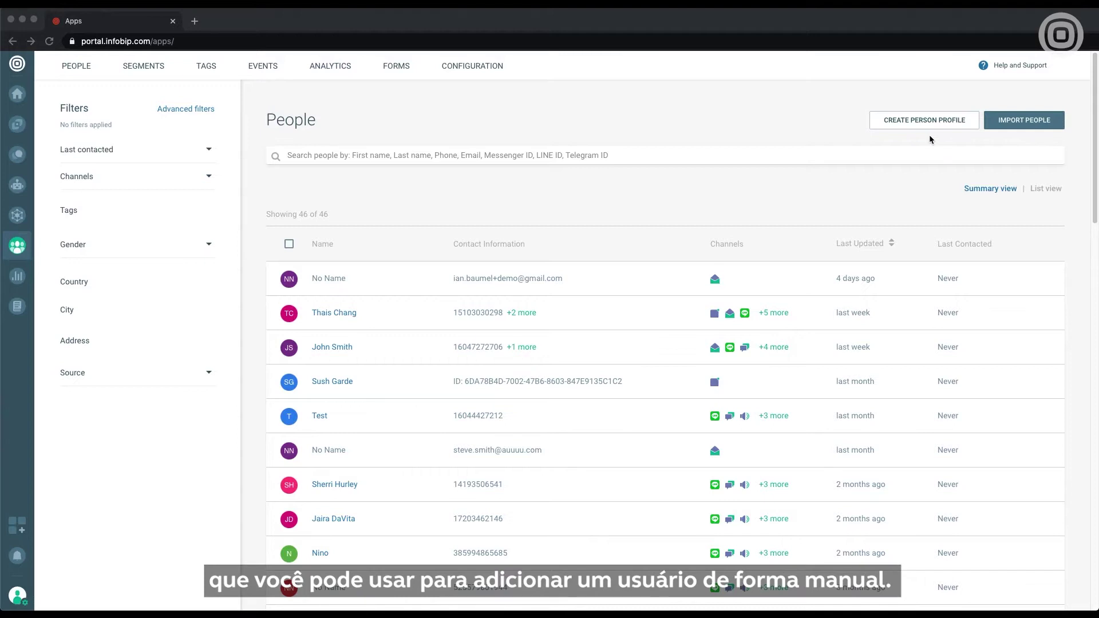
click(924, 121)
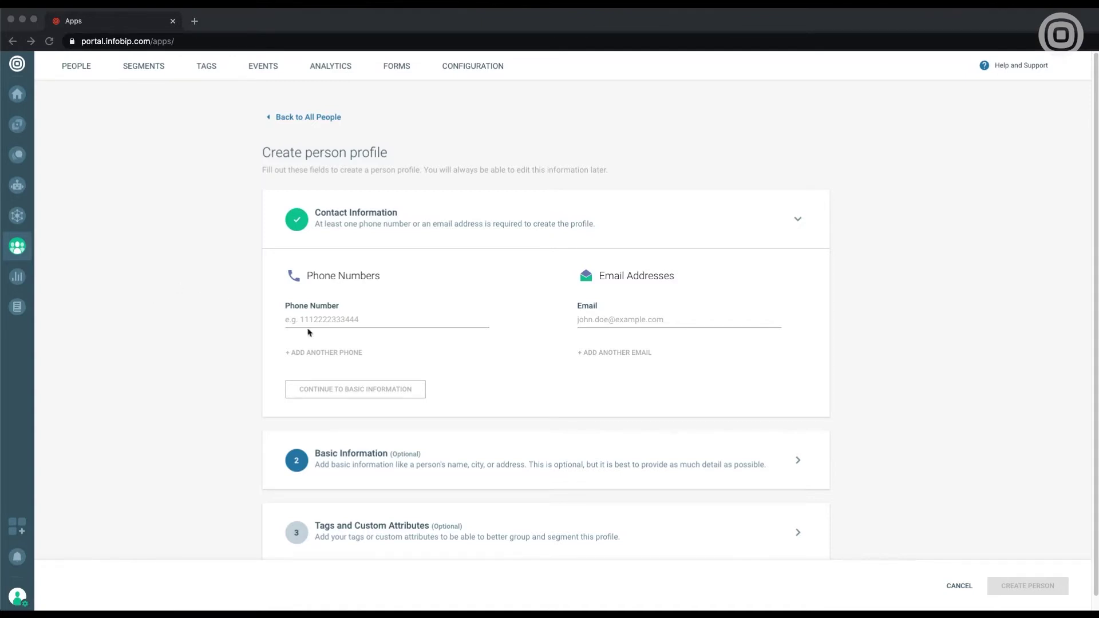
click(341, 321)
text(14151234567)
click(509, 321)
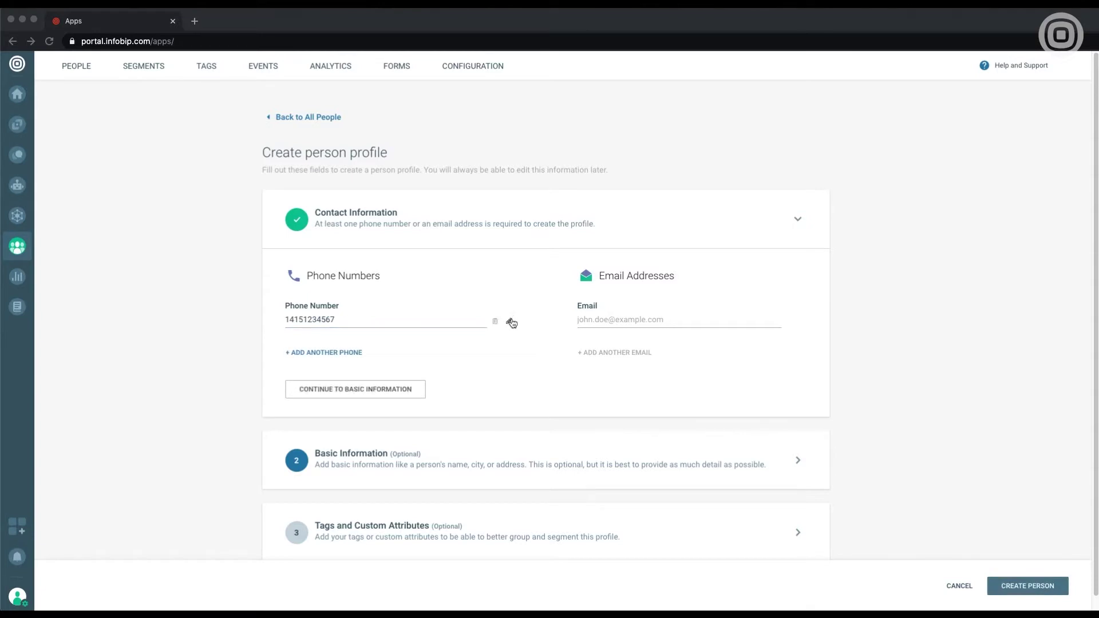
click(618, 319)
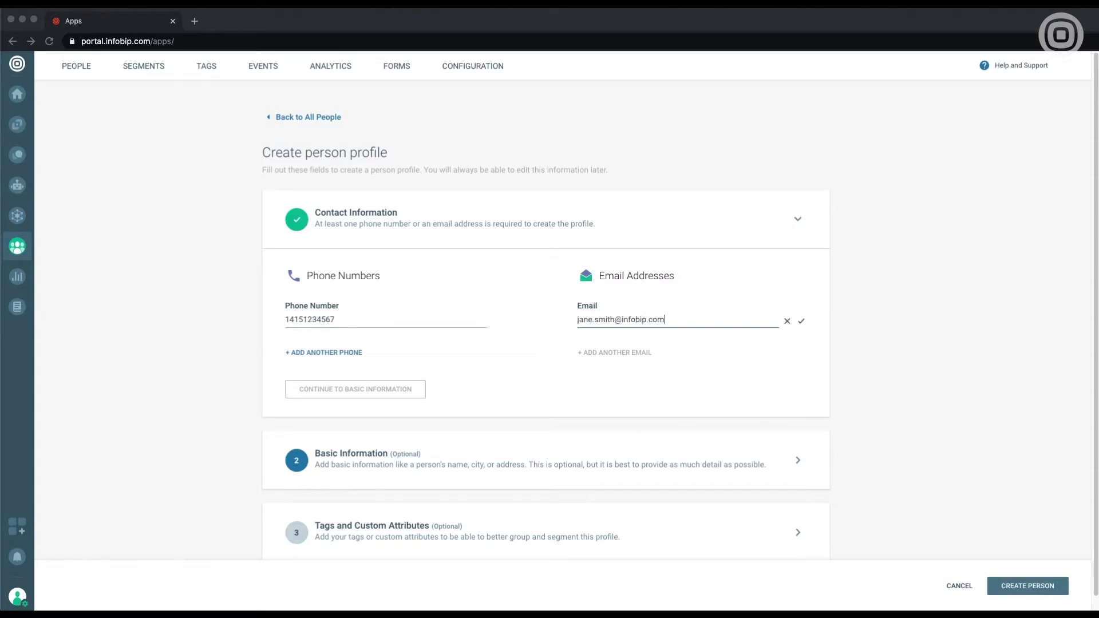
key(Return)
Step: Fill Basic Information with first name Jane, last name Smith and gender Female
click(407, 389)
click(356, 359)
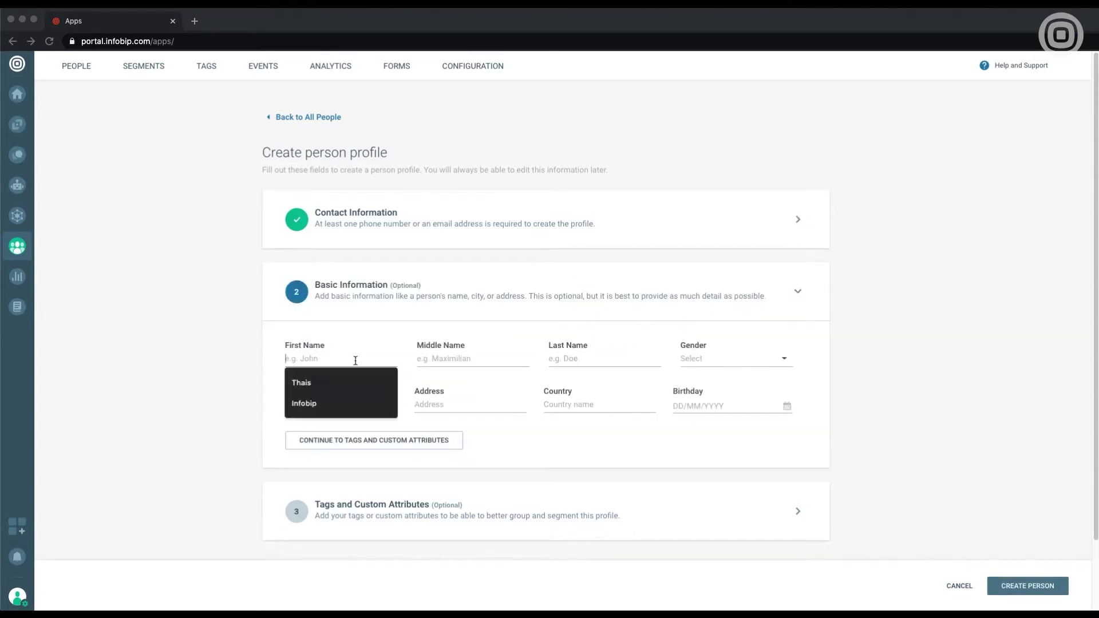
text(Jane)
key(Tab)
key(Tab)
text(Smith)
key(Tab)
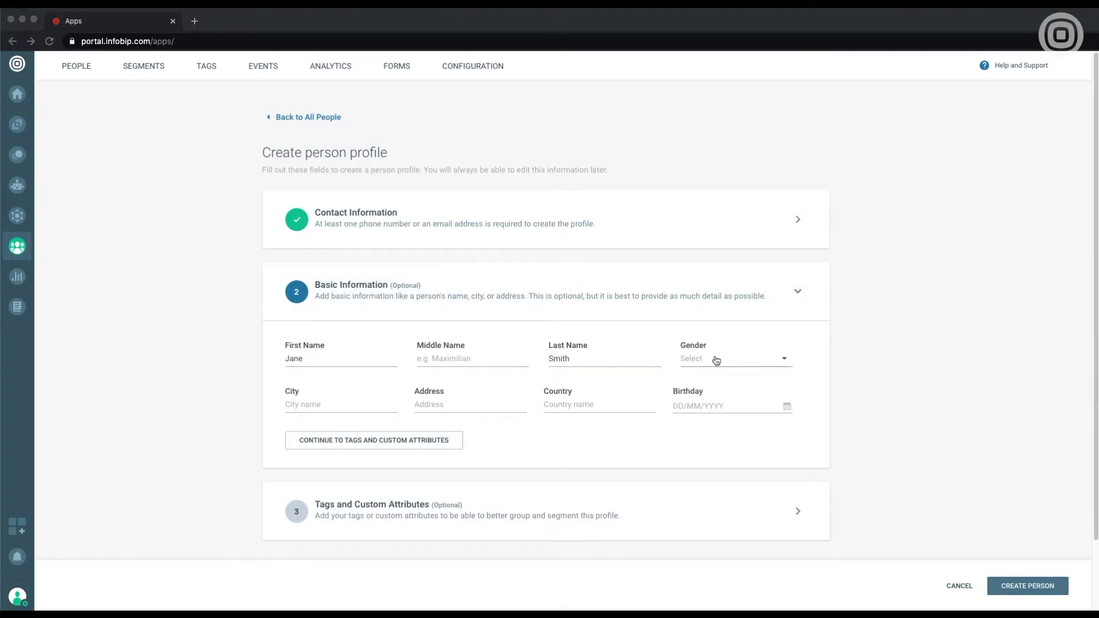
click(714, 359)
click(696, 402)
Step: Add city San Francisco, address, country and birthday on the 10th, then create the profile
click(324, 406)
text(San F)
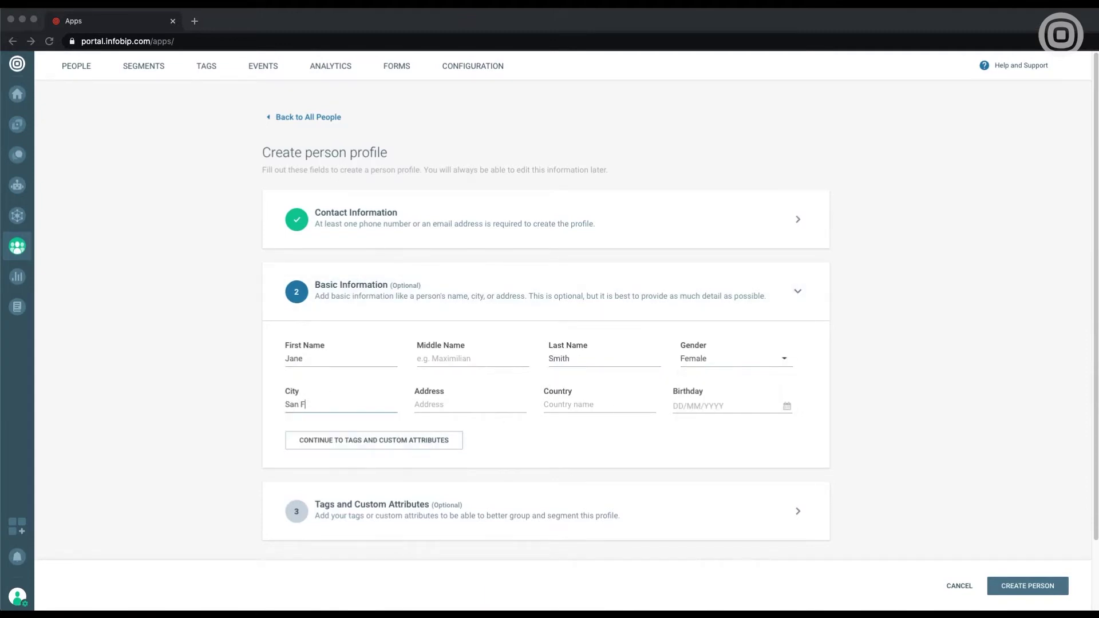
text(rancisco)
key(Tab)
text(123 Californ)
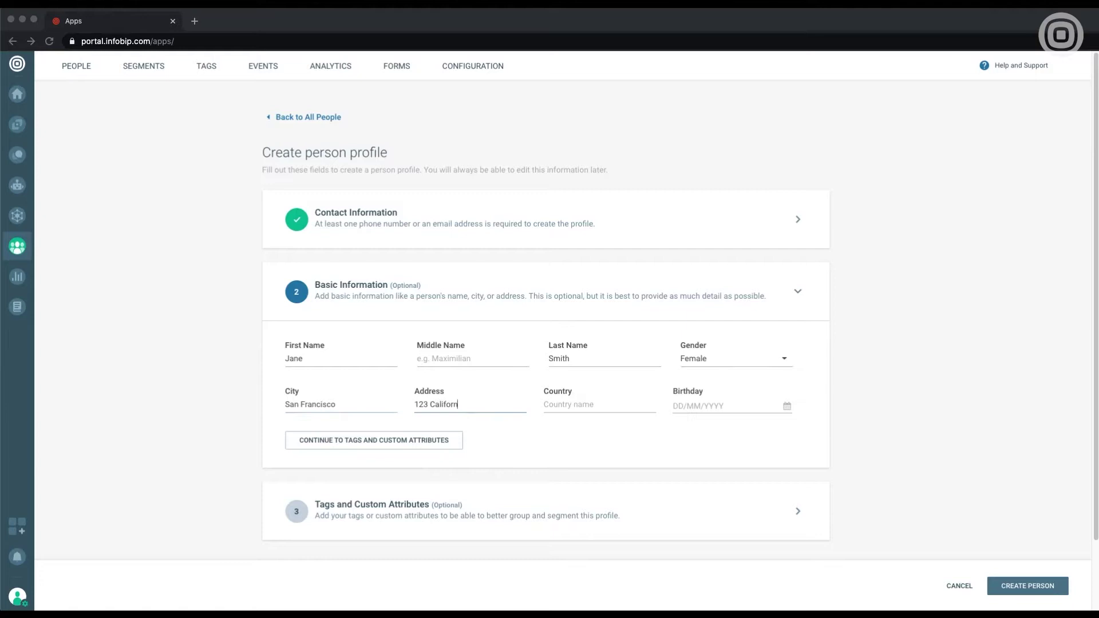
text(ia St)
key(Tab)
text(United States)
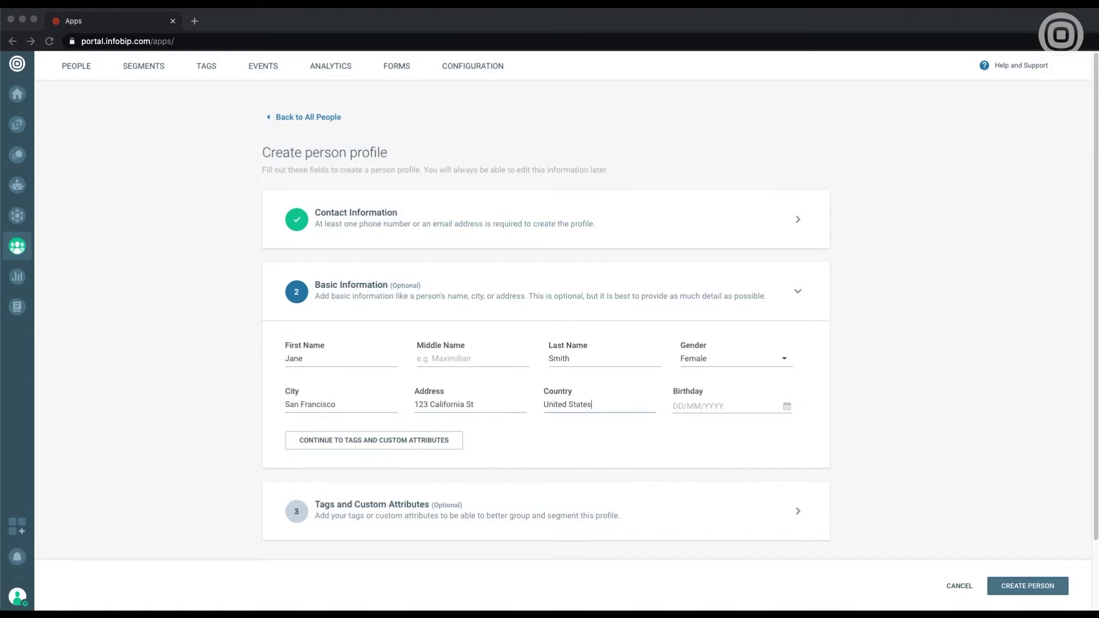
click(787, 407)
click(717, 481)
scroll(506, 503, down, 2)
click(1011, 592)
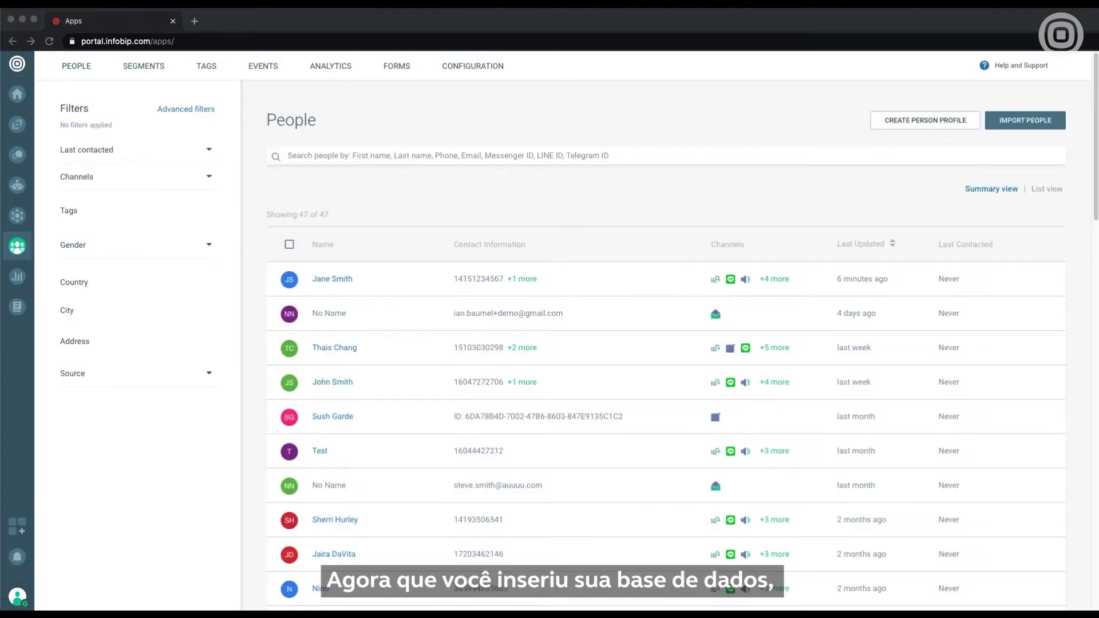
Step: Go to the Segments page from the People list
click(144, 66)
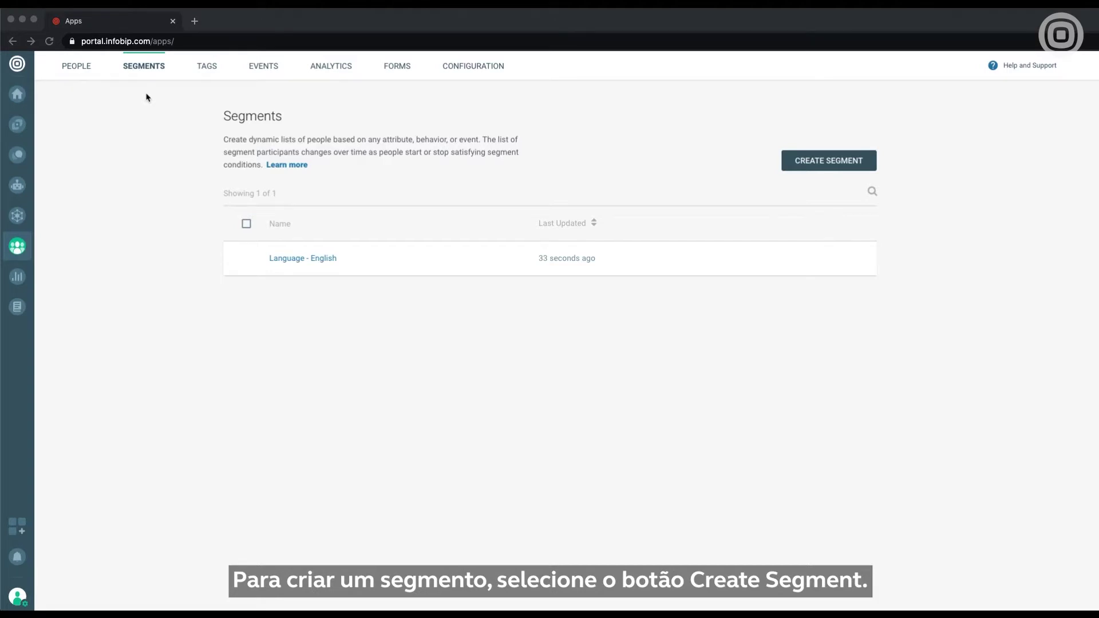
Step: Start a new segment with an attribute rule on City equal to San Francisco
click(842, 161)
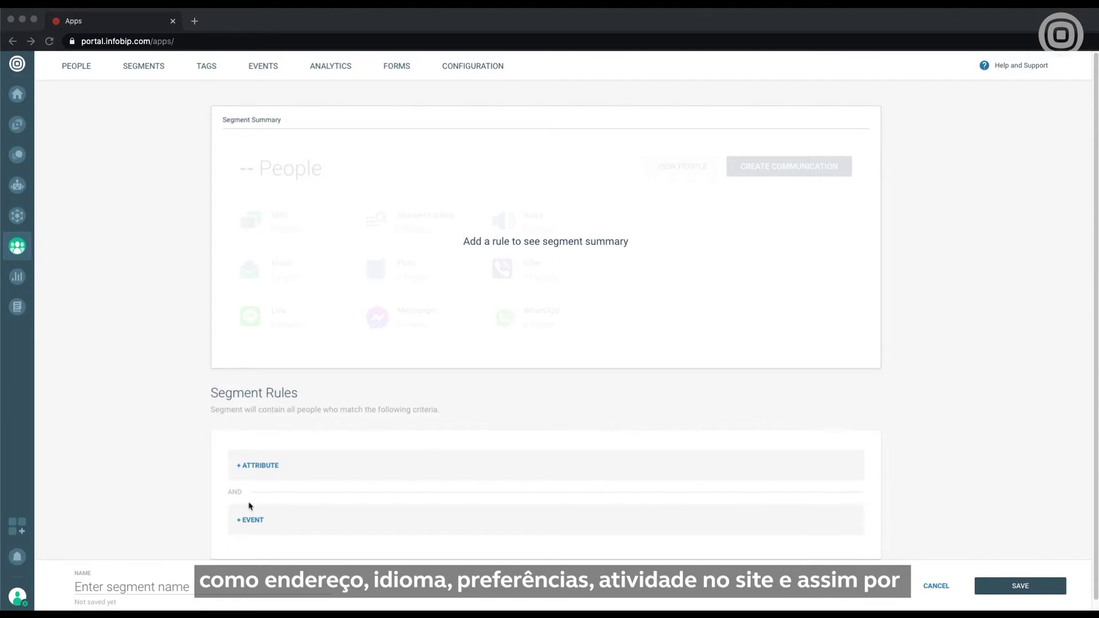
click(268, 469)
click(271, 481)
text(city)
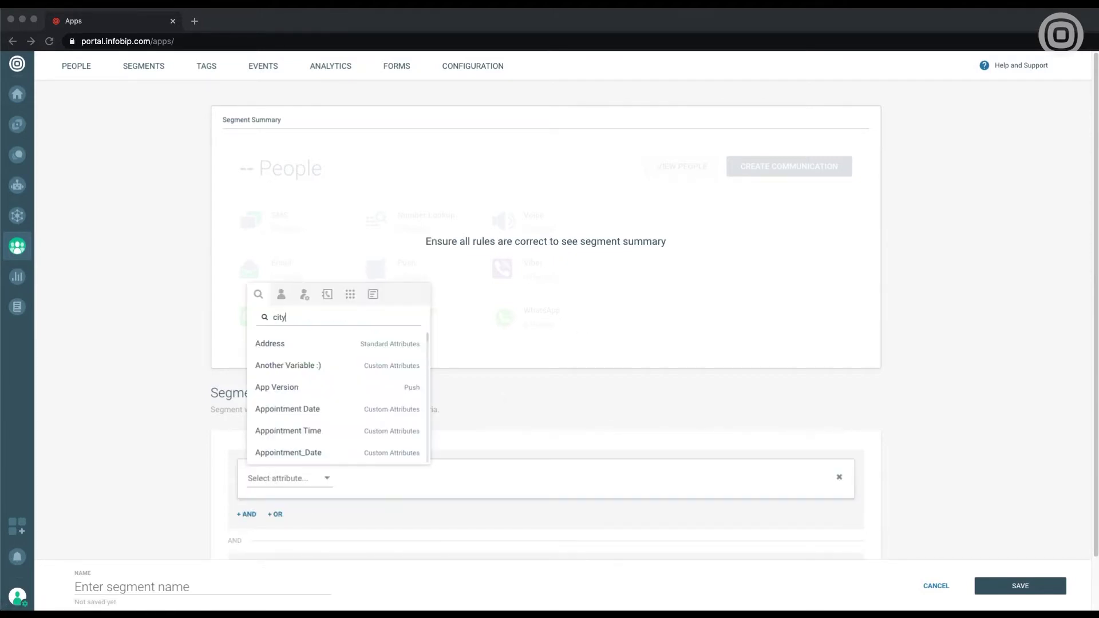
click(300, 347)
text(San Francisco)
Step: Name the segment 'City is San Francisco', save it and go to Events
click(202, 587)
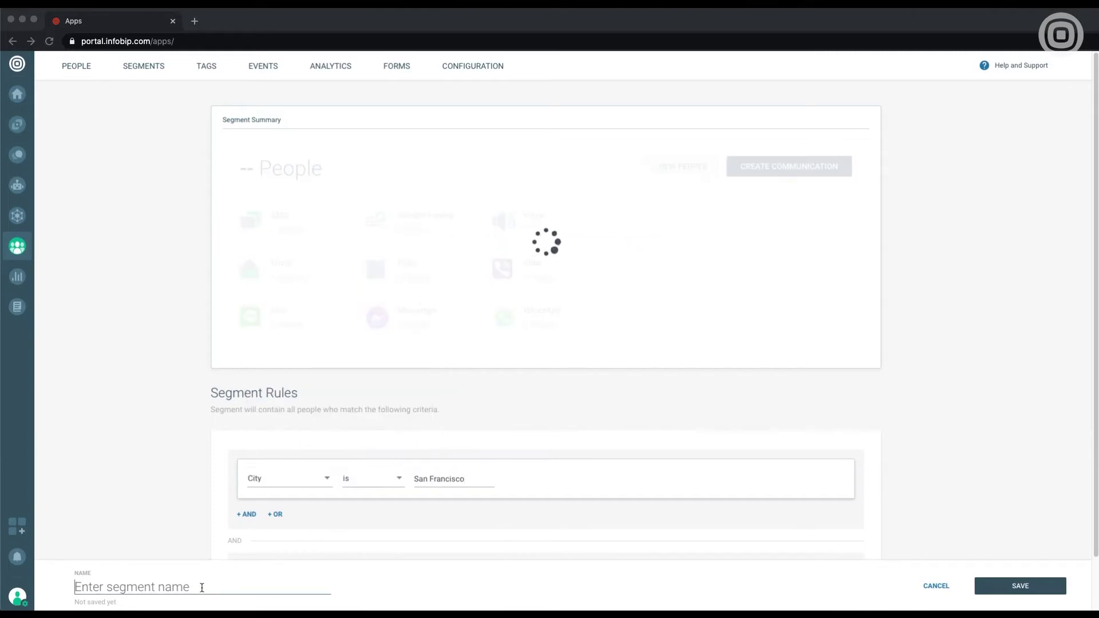
text(City is San Francisco)
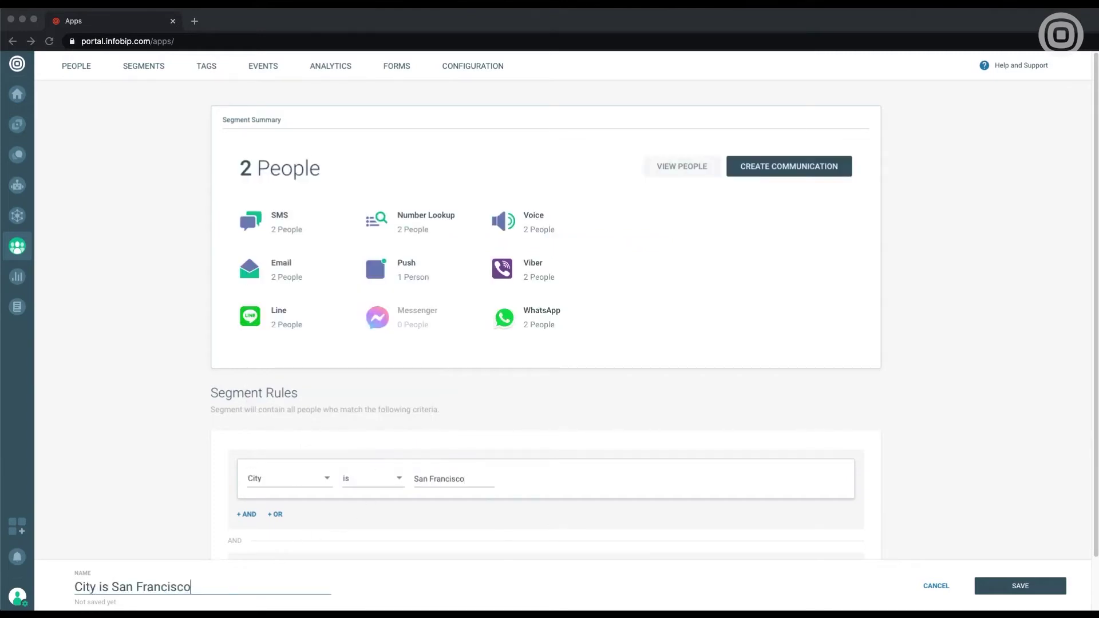
click(997, 593)
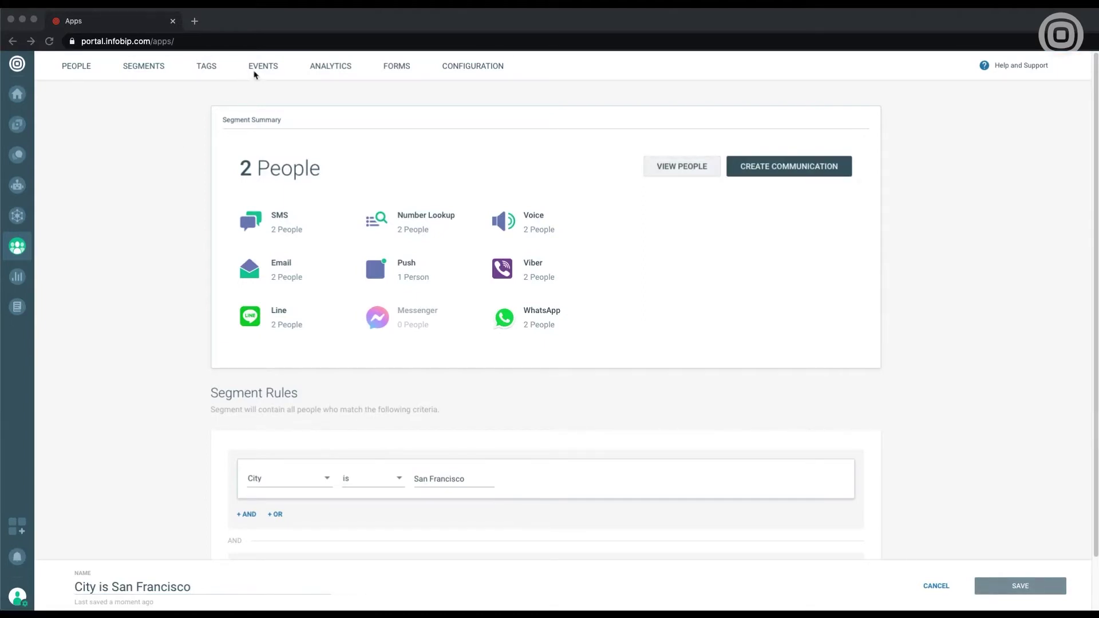
click(262, 66)
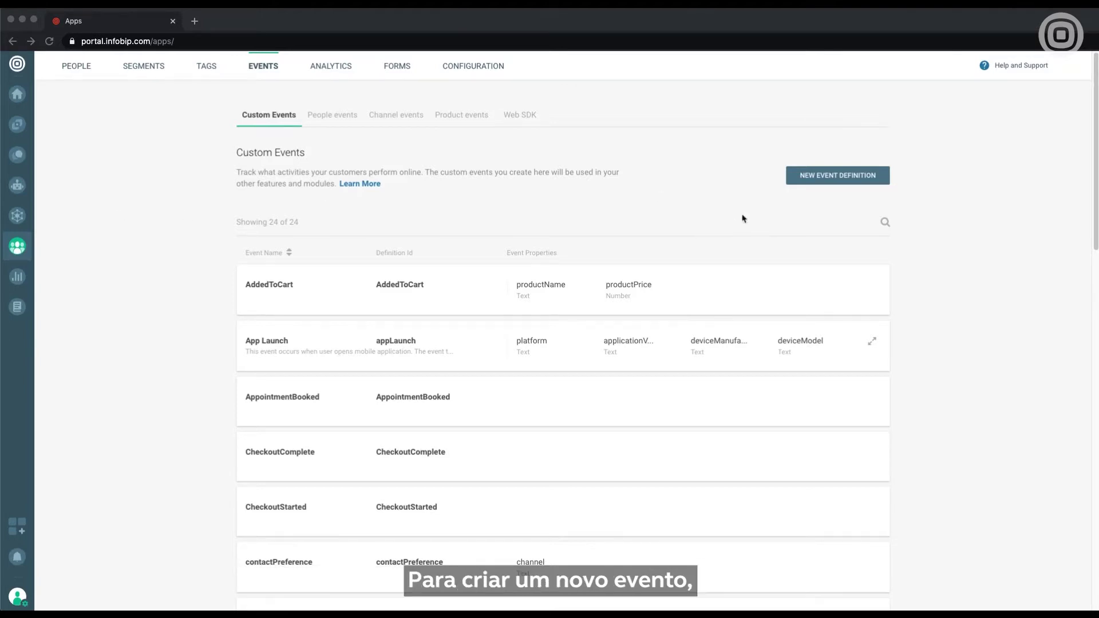
Step: Start a new custom event definition from the Custom Events page
click(811, 185)
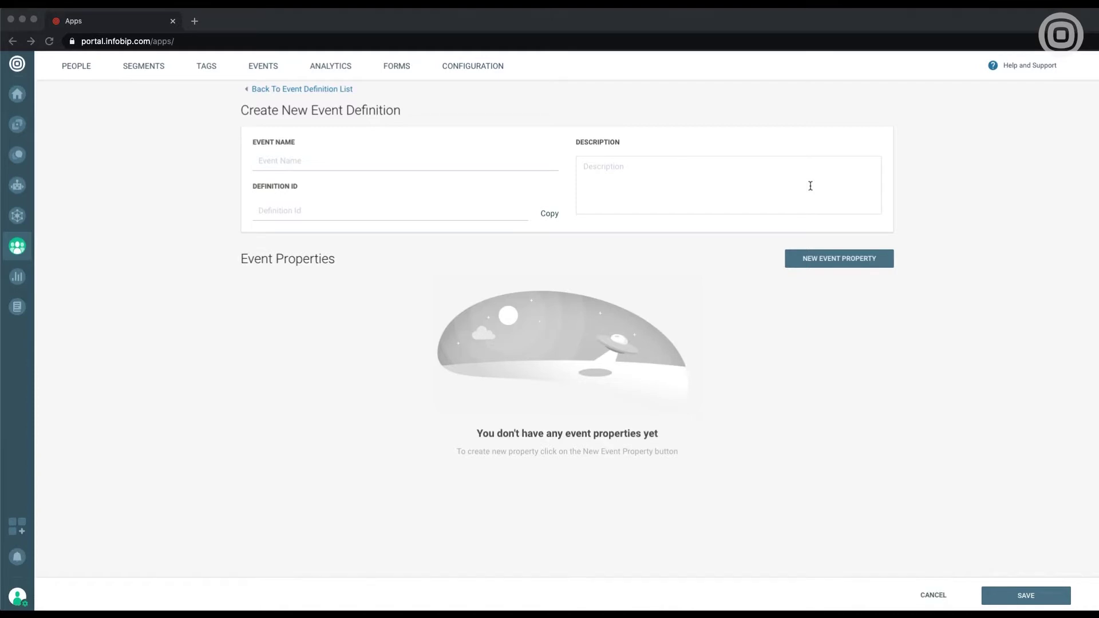
Step: Name the event 'Item Added to Cart' and add properties itemPrice and itemName
click(351, 168)
text(Item Added to Cart)
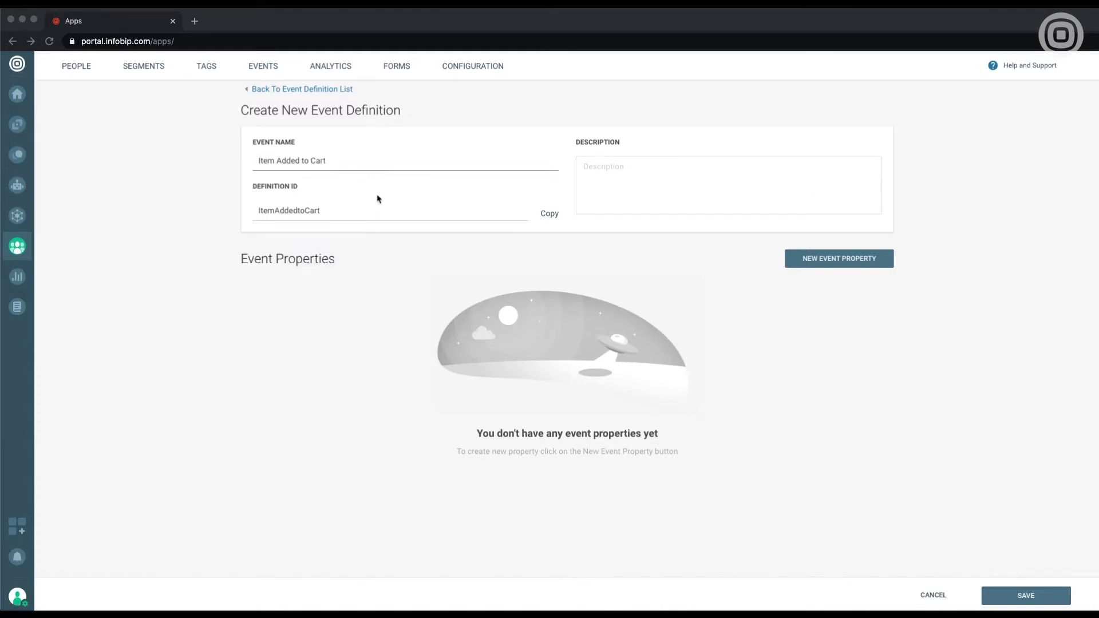
click(802, 258)
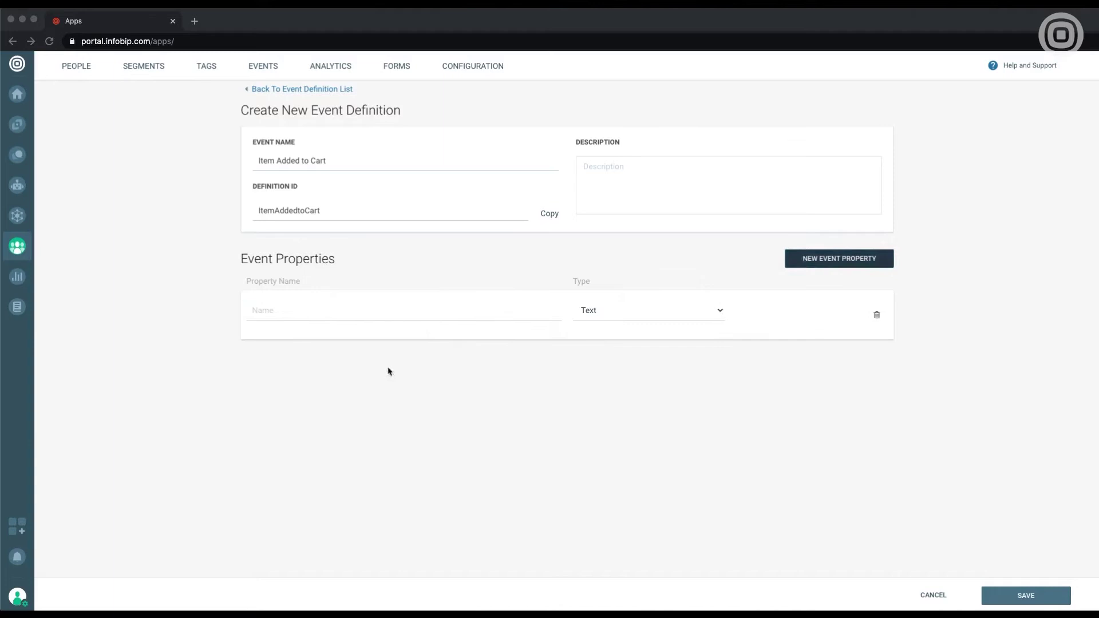
click(393, 311)
text(itemPr)
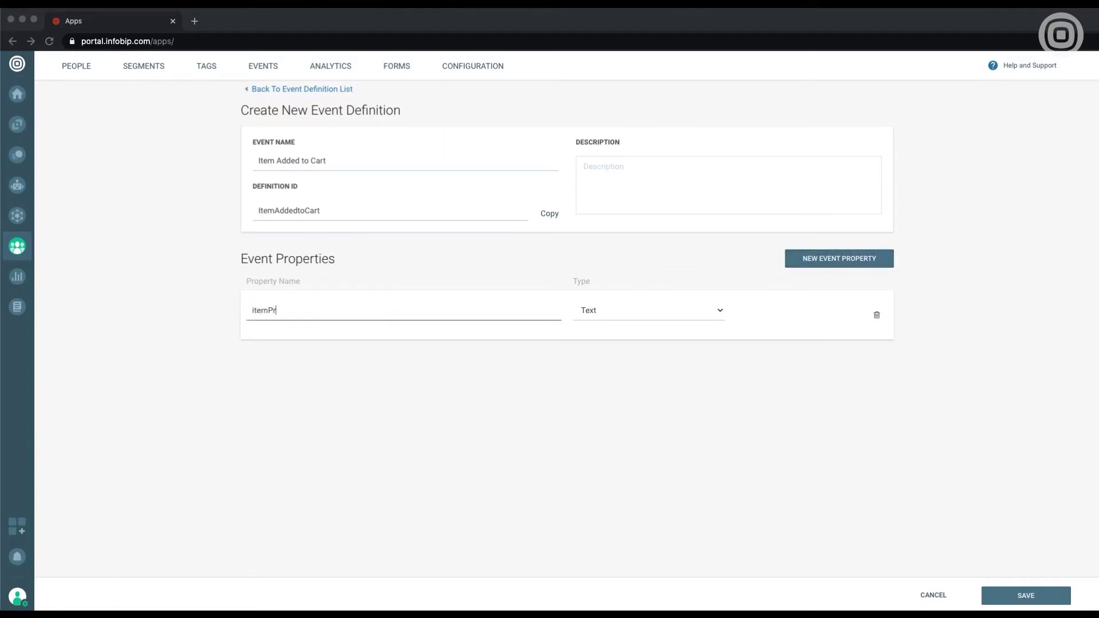
text(ice)
click(823, 258)
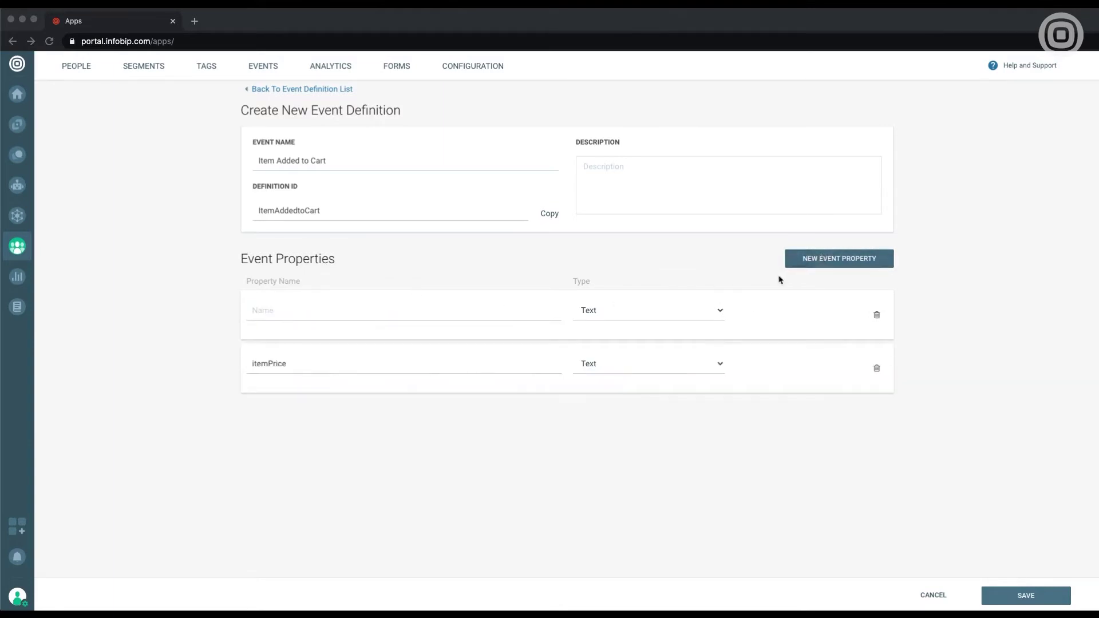
click(508, 307)
text(itemName)
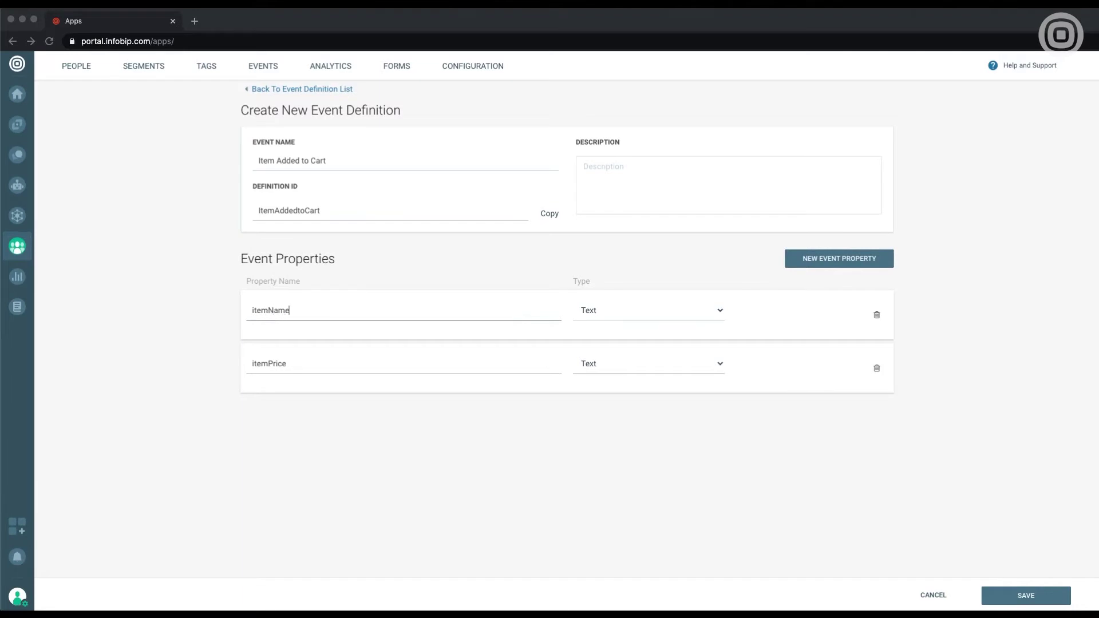
Step: Set itemPrice type to Number, save the event and return to the definitions list
click(698, 362)
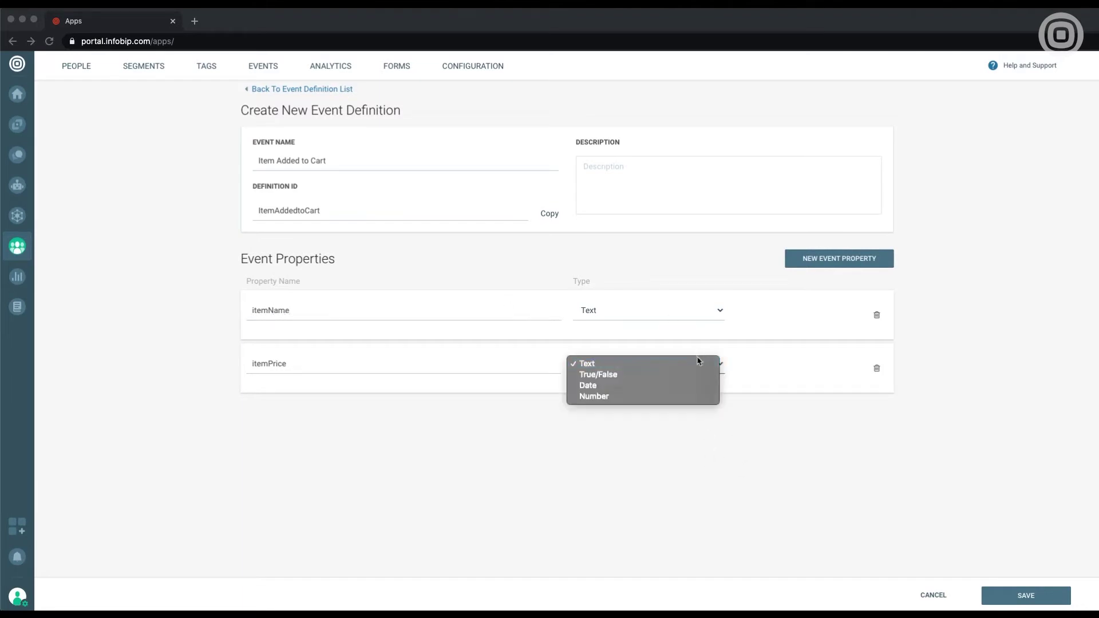
click(663, 397)
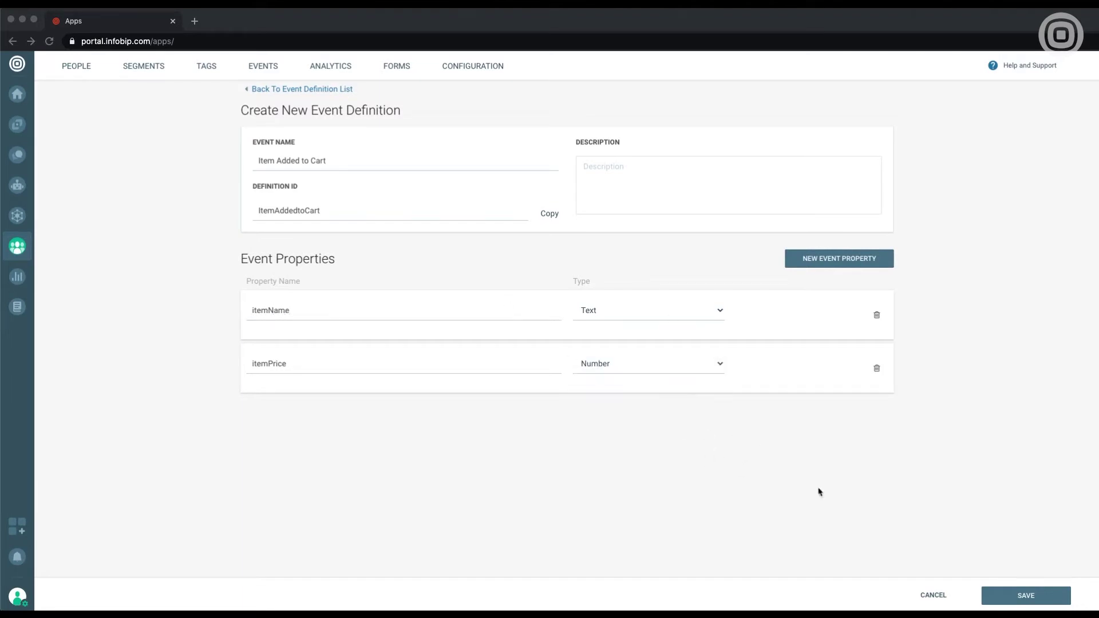
click(1006, 602)
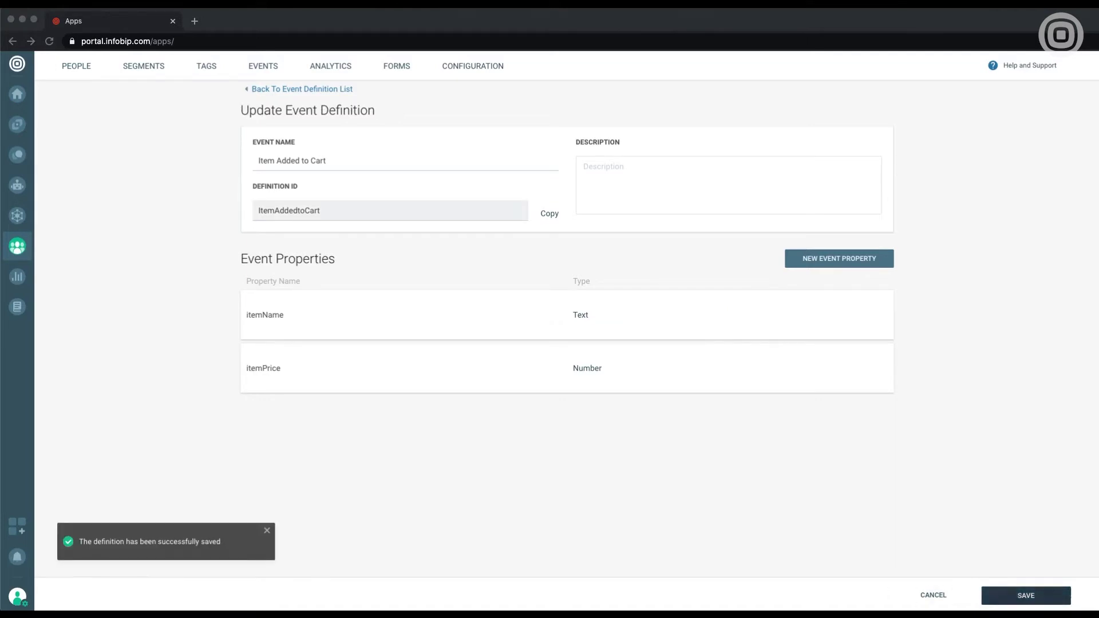
click(269, 90)
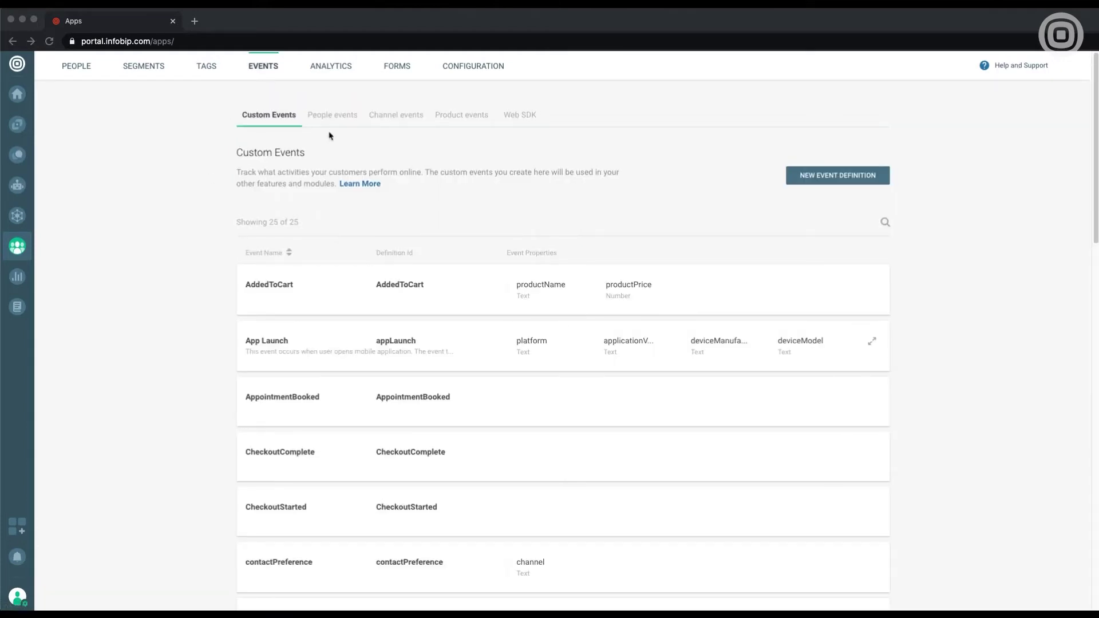
Step: Activate SMS Sent and SMS Delivered under Channel events and dismiss the confirmation
click(336, 115)
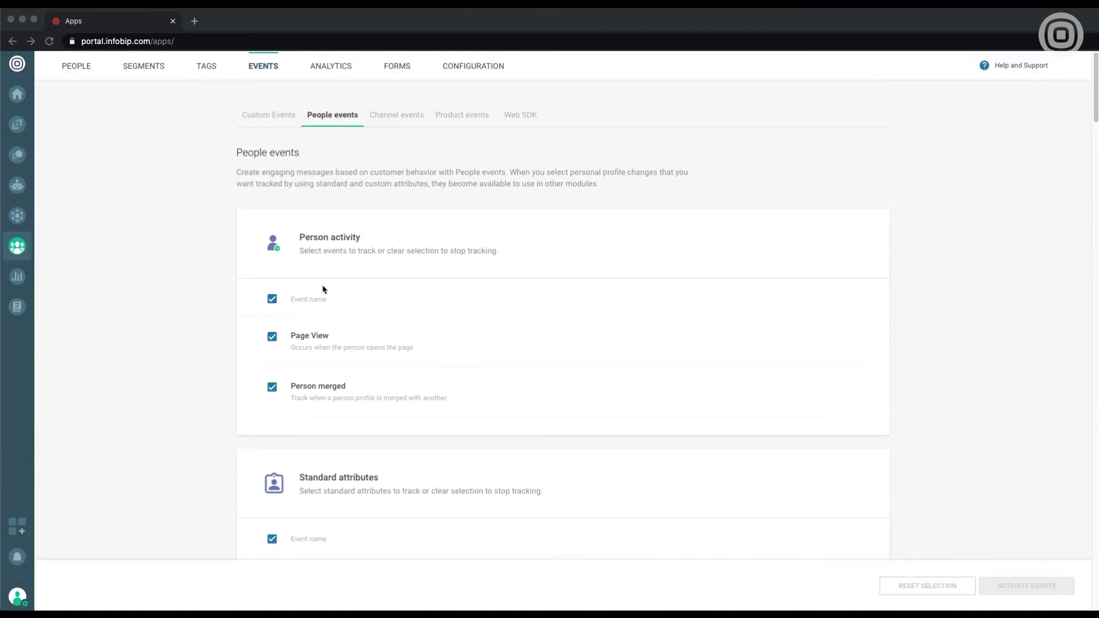
click(401, 116)
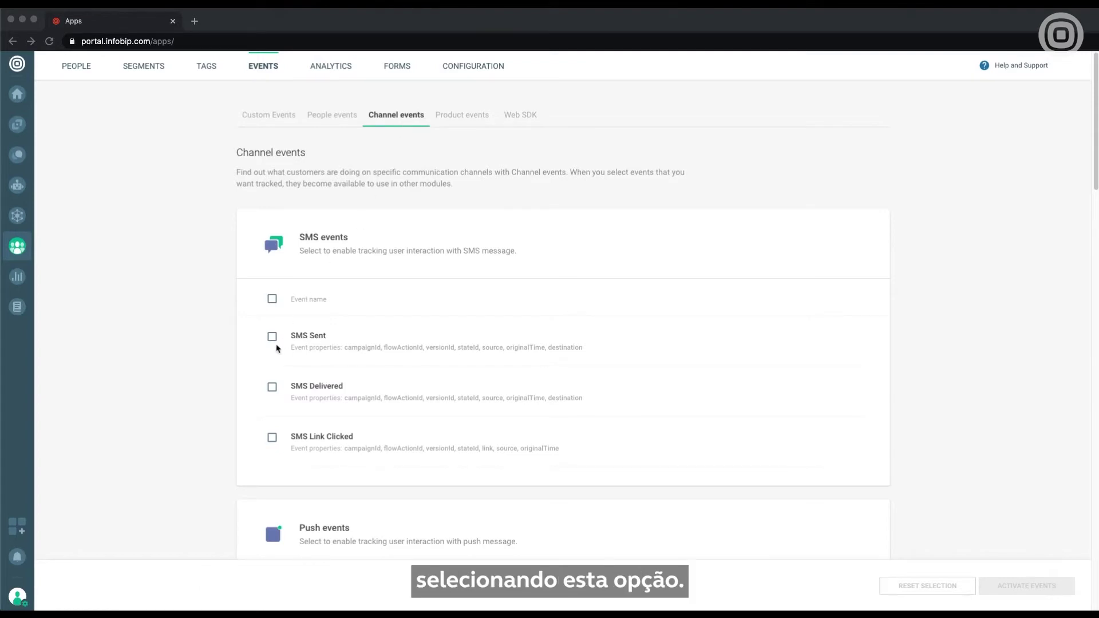
click(272, 336)
click(272, 387)
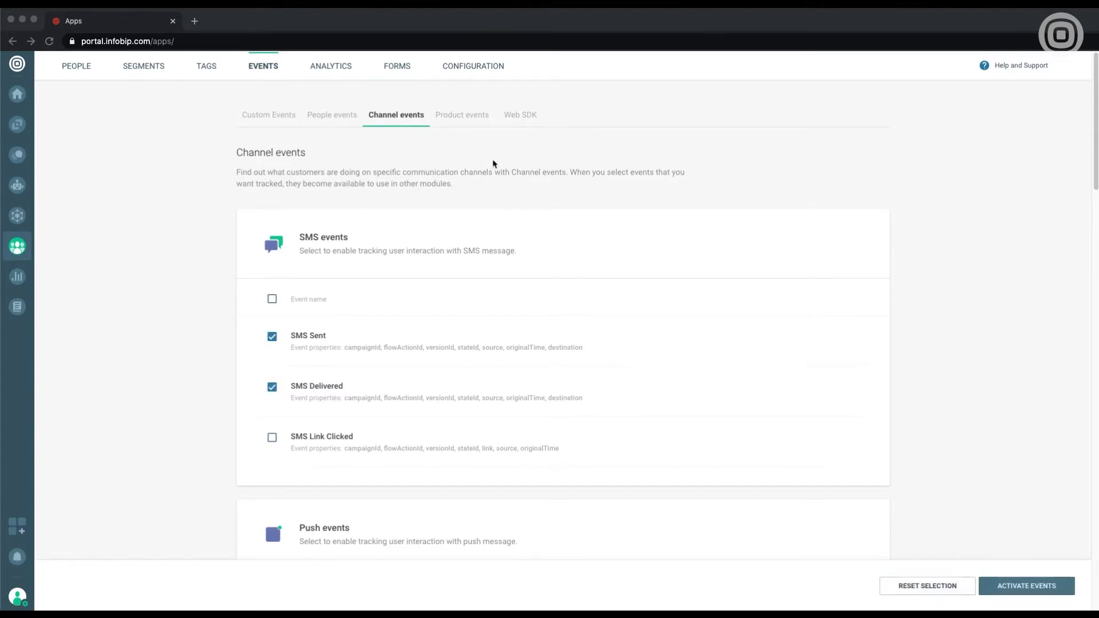
click(475, 125)
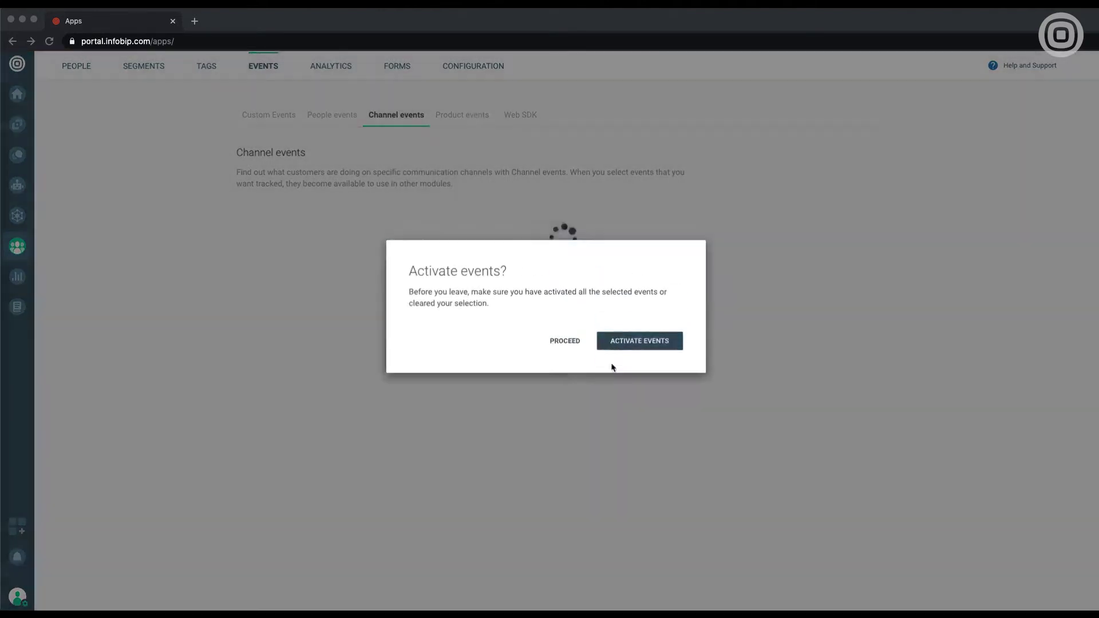
click(613, 341)
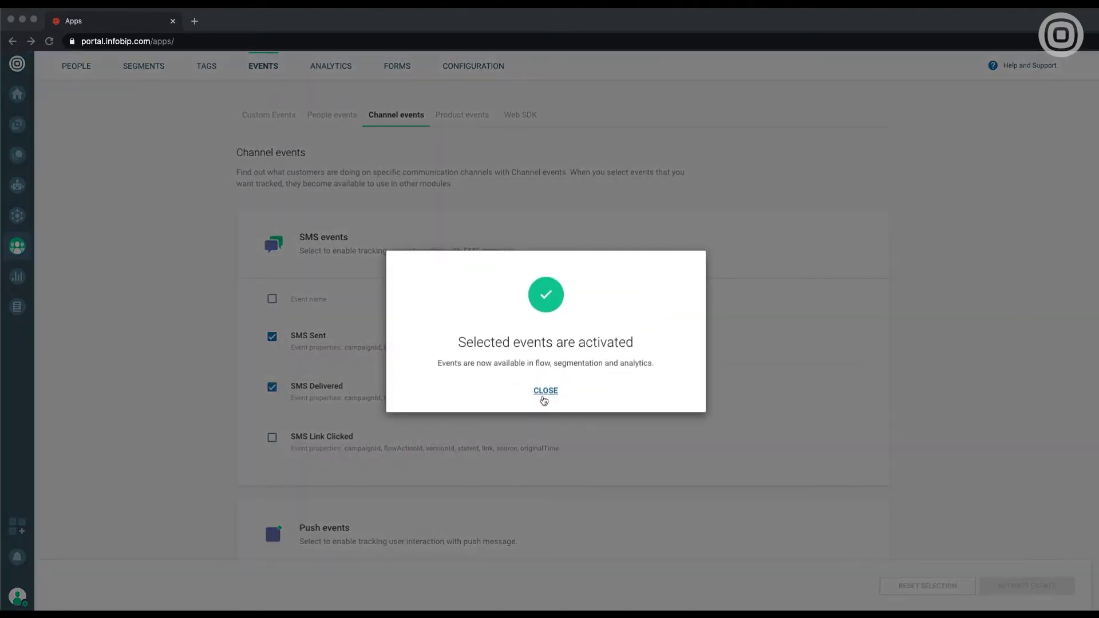
click(547, 391)
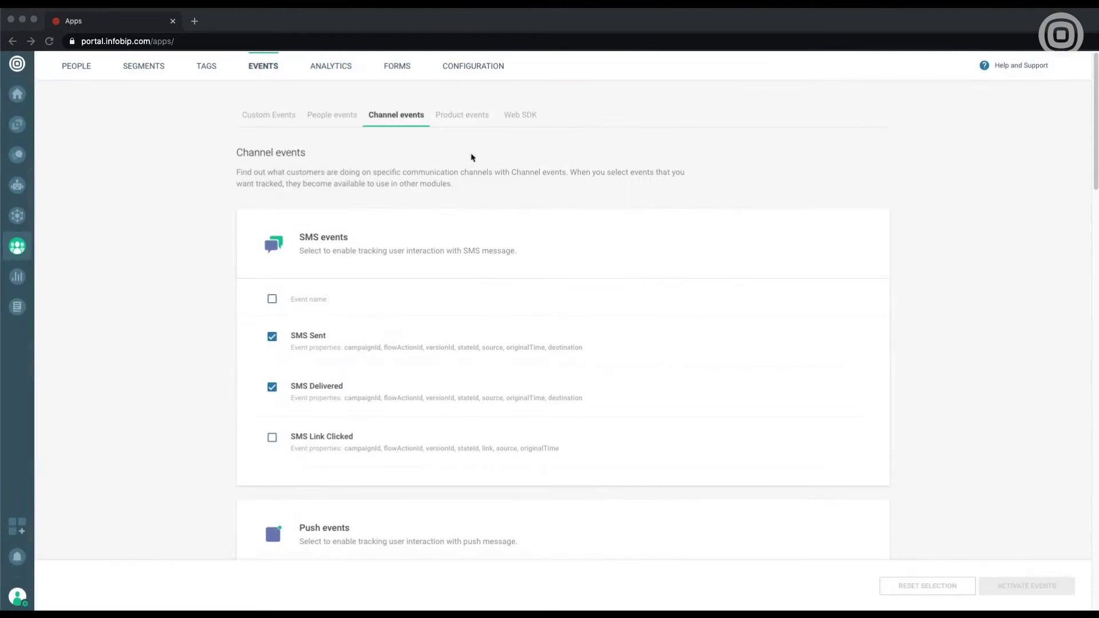
Step: View Product events, then show the Web SDK install tracking code
click(466, 120)
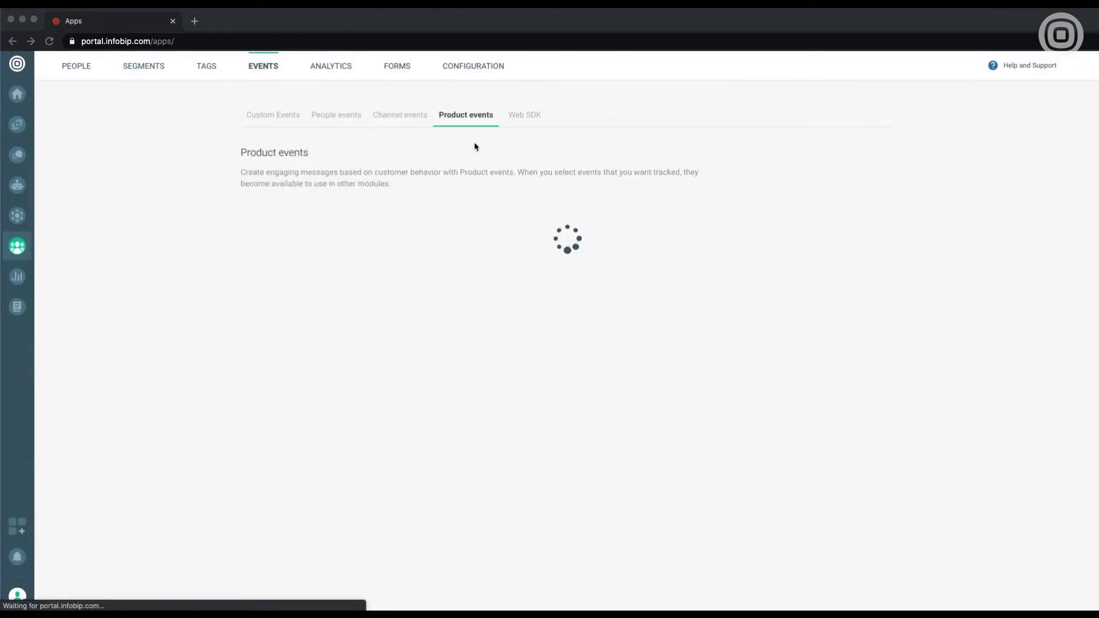
click(526, 120)
click(533, 132)
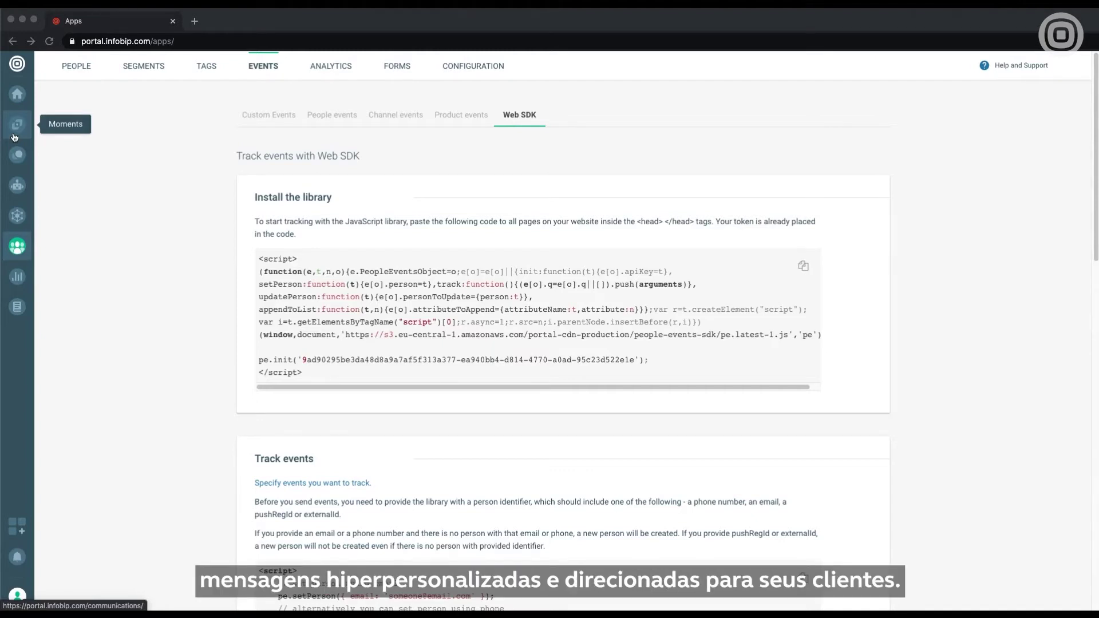
Step: Go to Moments All Communications from the left sidebar
click(14, 137)
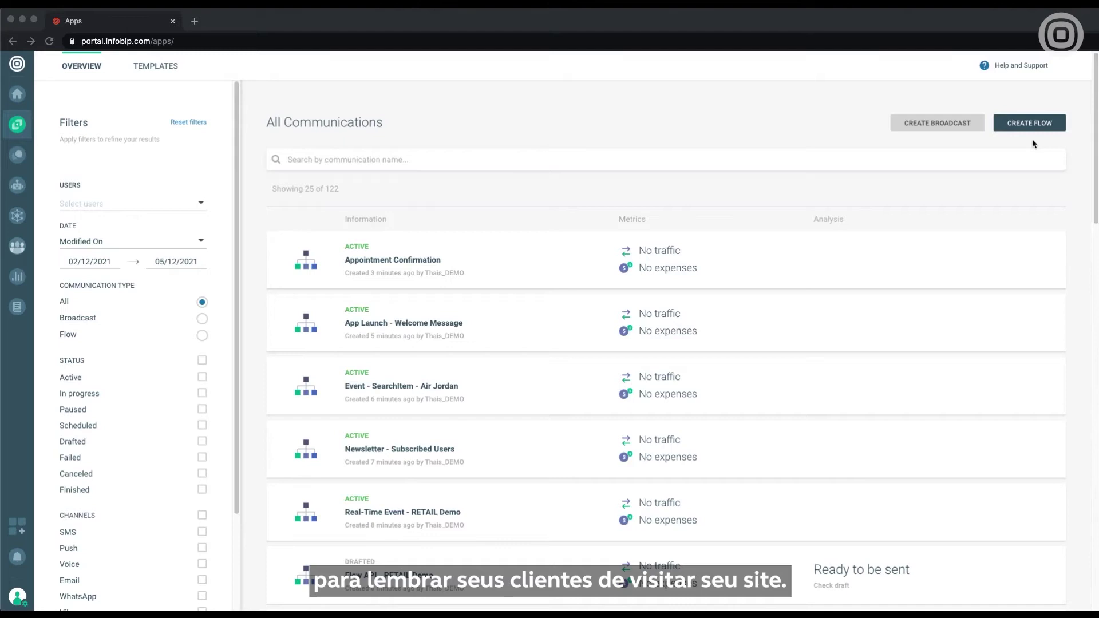
Step: Create a new flow using Start from Scratch
click(1036, 130)
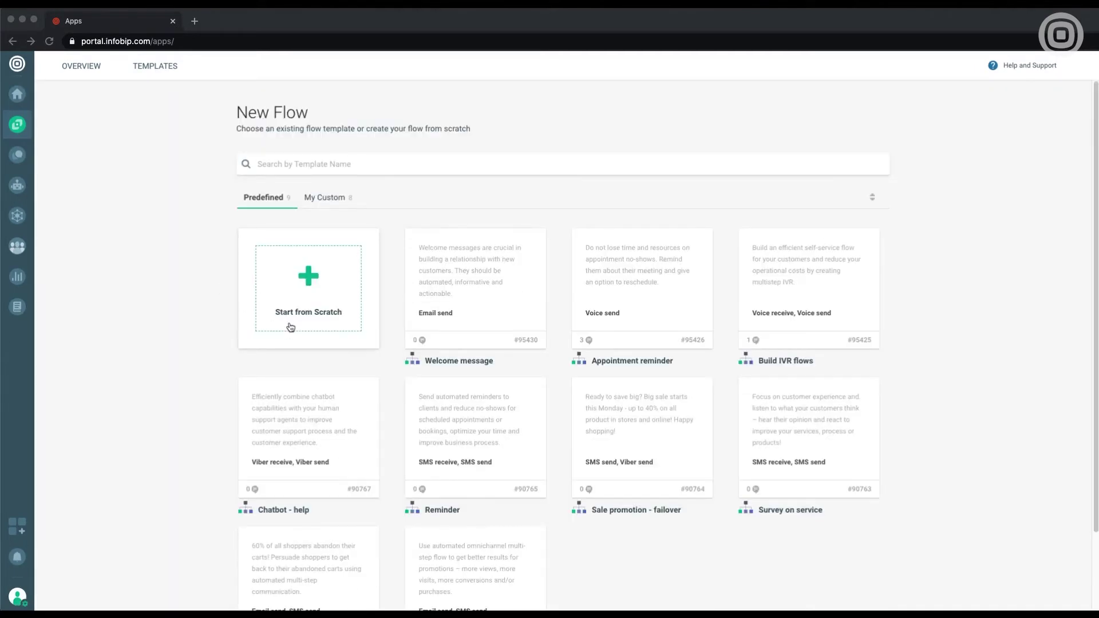
click(291, 327)
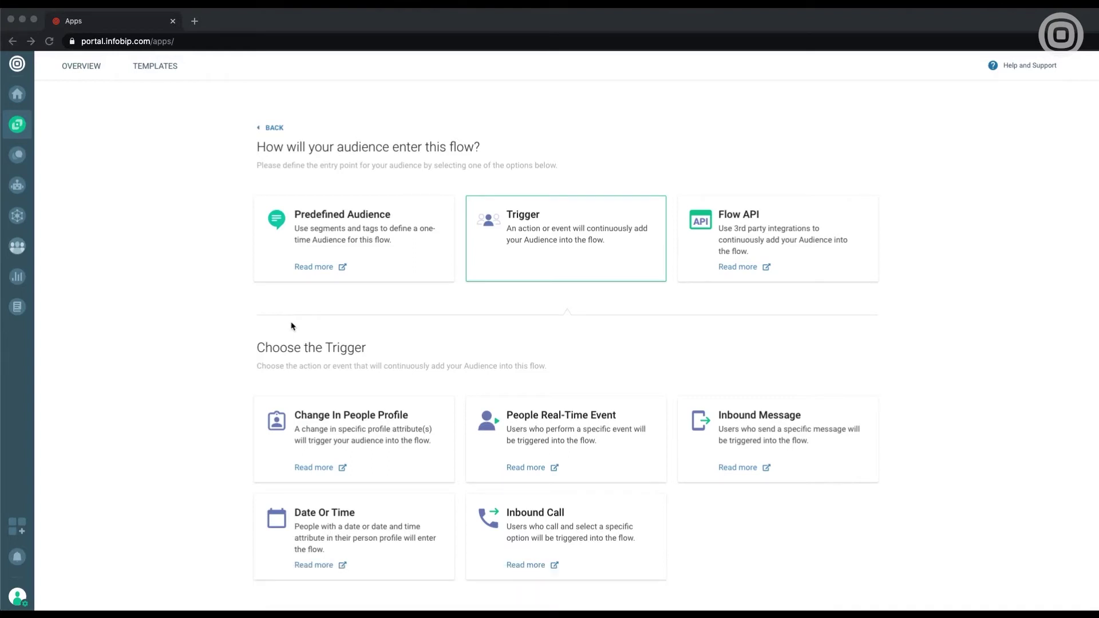
Step: Set a Predefined Audience entry point targeting the City is San Francisco segment
click(334, 230)
click(272, 247)
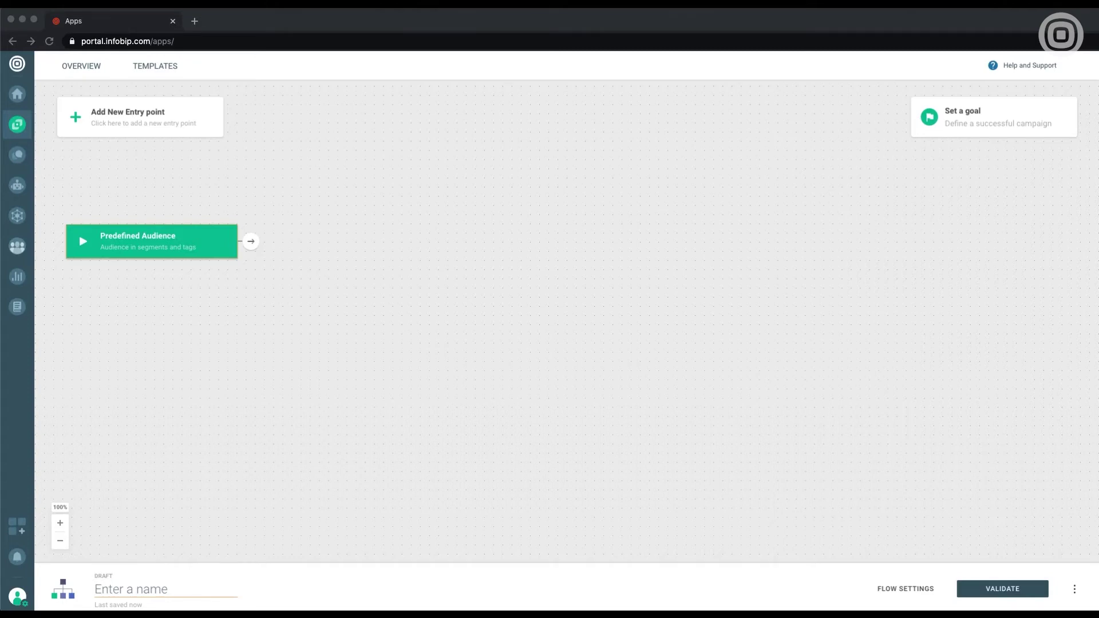
click(153, 248)
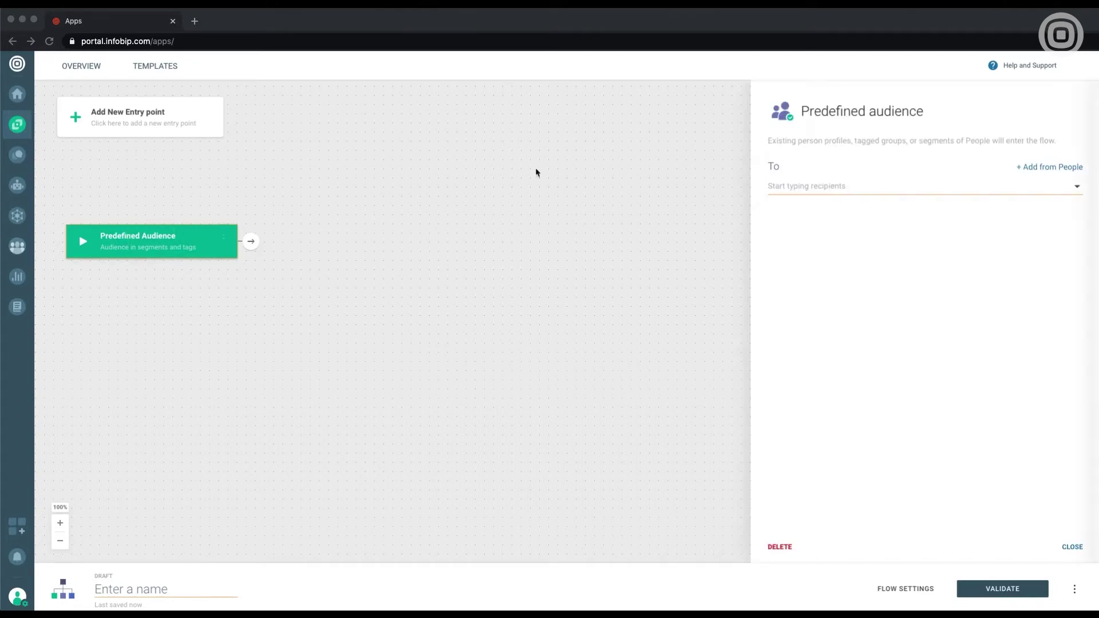
click(792, 189)
text(san f)
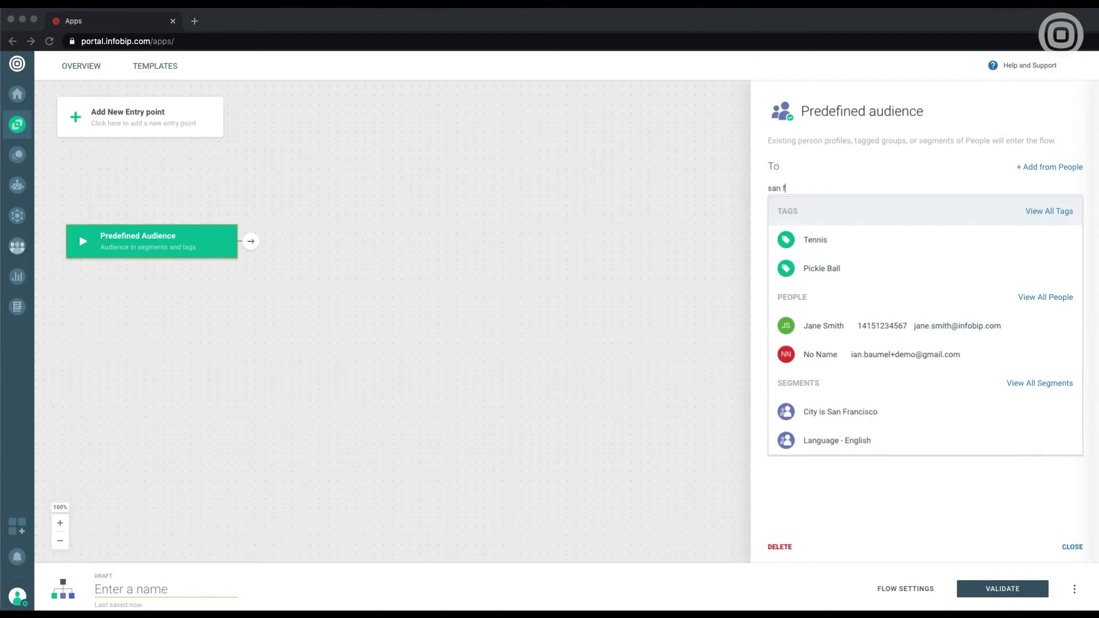
click(798, 301)
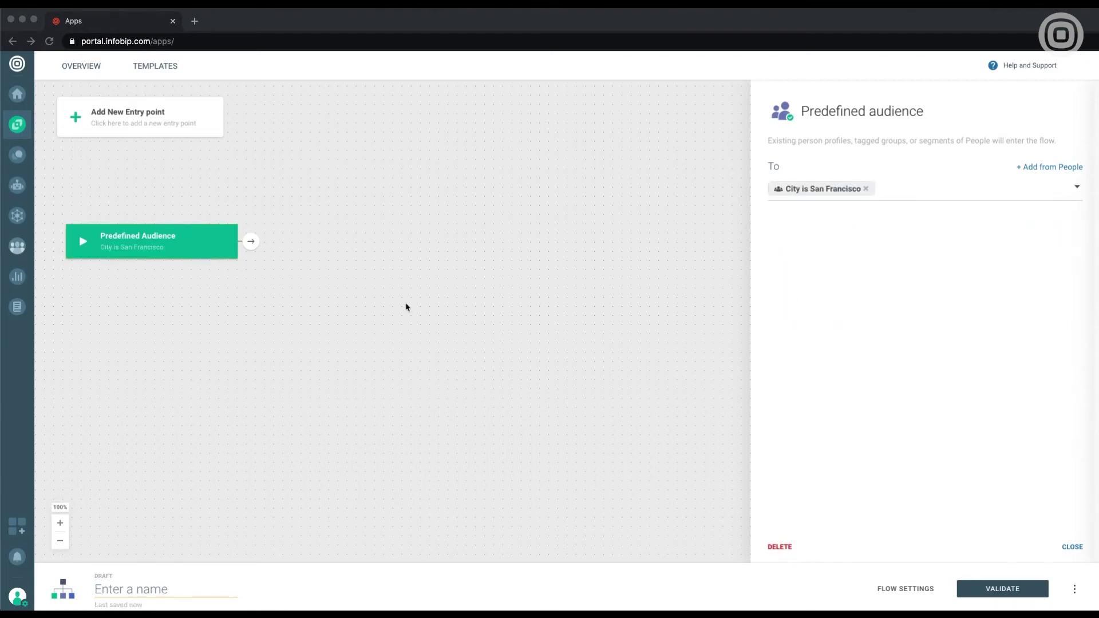
click(323, 313)
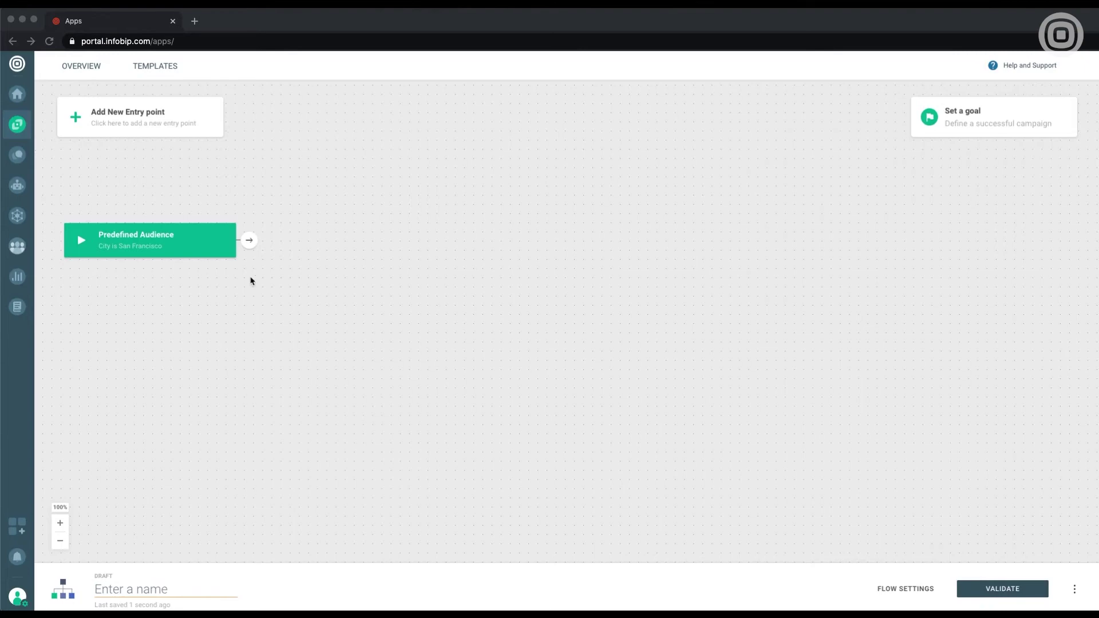
click(250, 241)
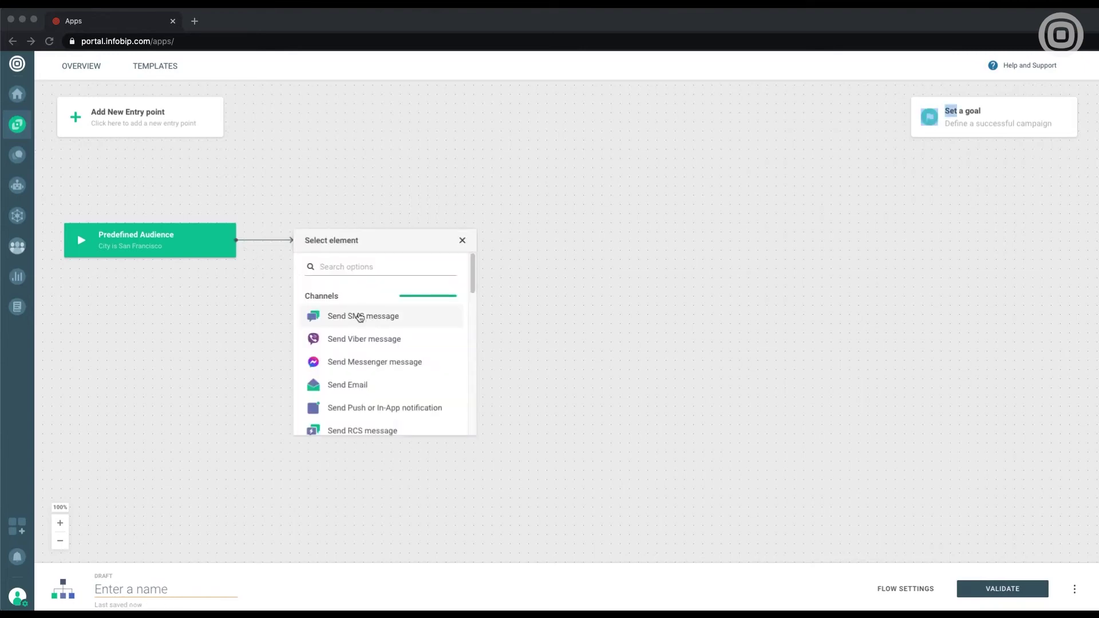
click(360, 317)
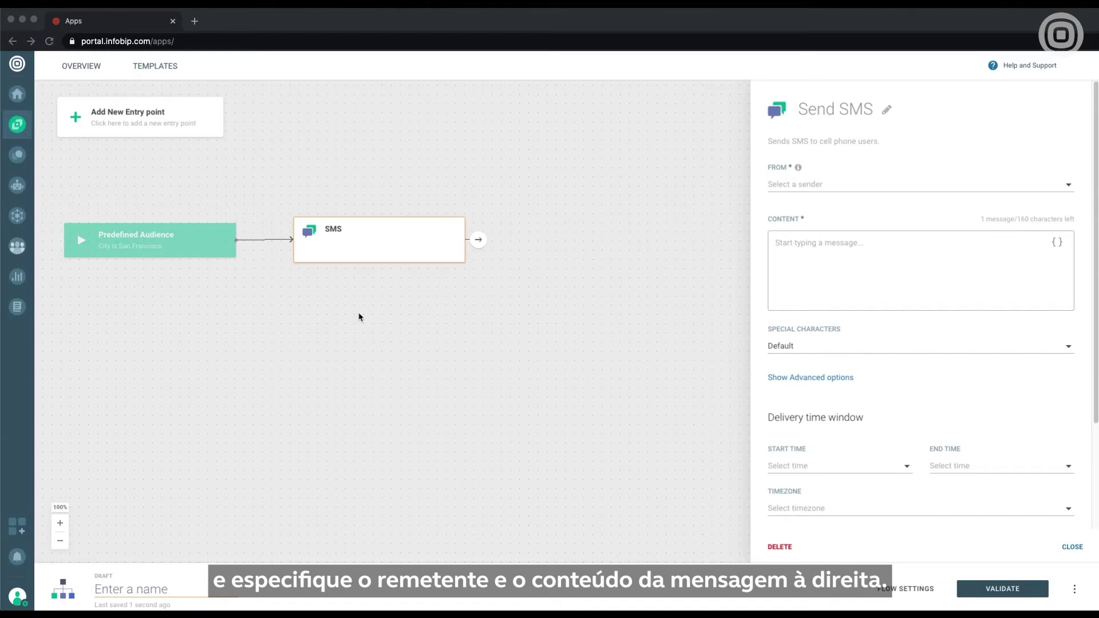
click(805, 185)
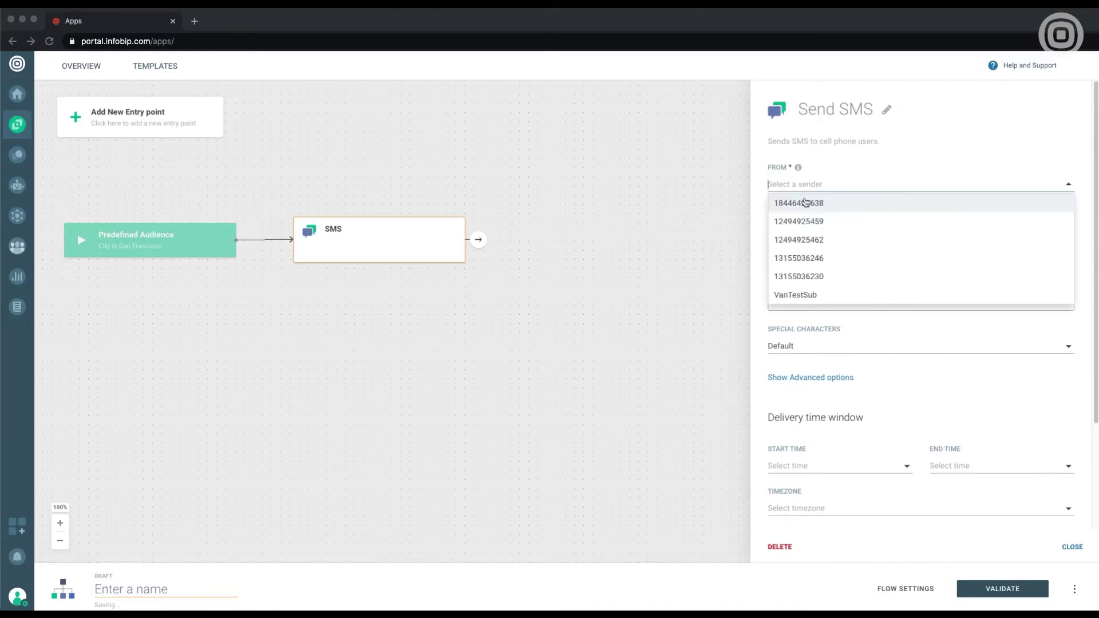
click(805, 241)
text(Welcome to Infobip. Learn more about our solutions on https://www.infobip.com/)
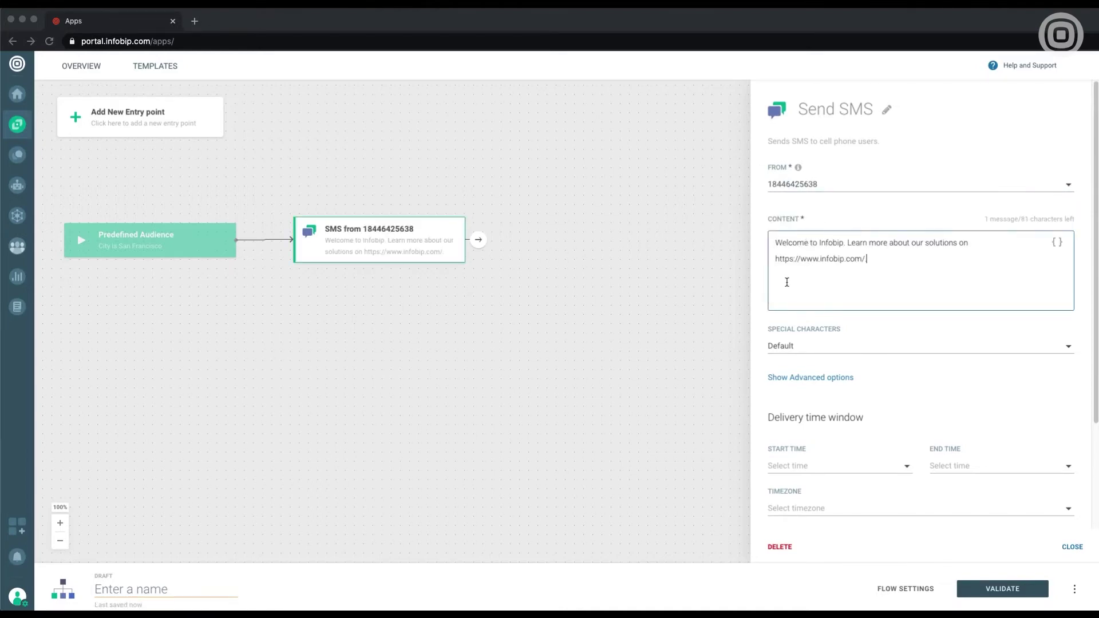
click(544, 269)
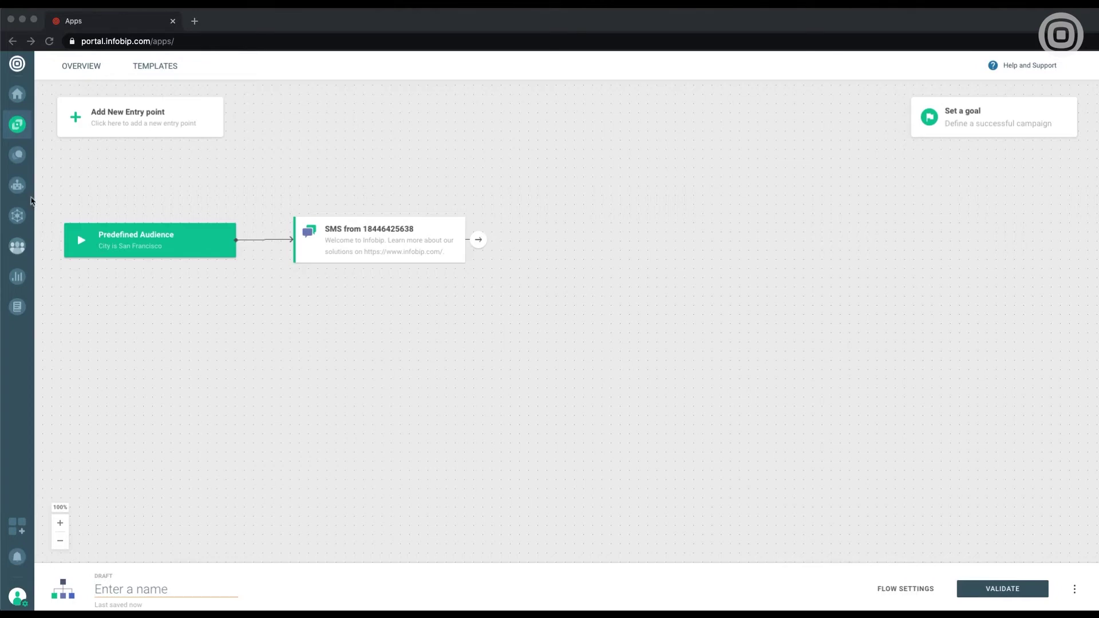
Step: Add a Wait for an event step after the SMS, waiting a specific time for SMS Link Clicked
click(479, 241)
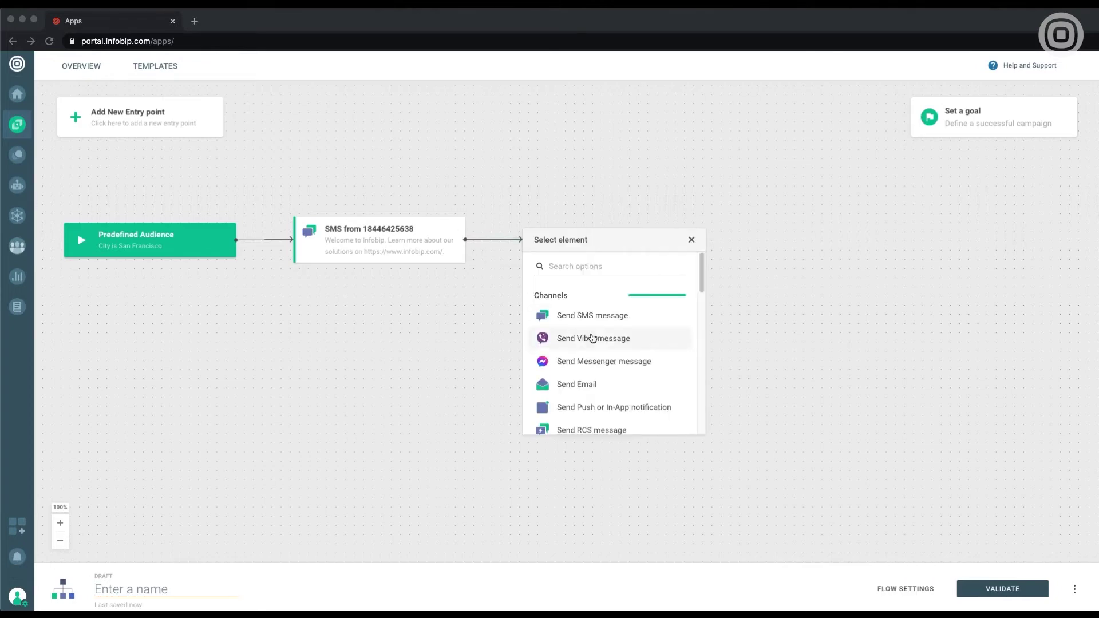
scroll(651, 381, down, 2)
scroll(652, 381, down, 3)
scroll(651, 382, down, 1)
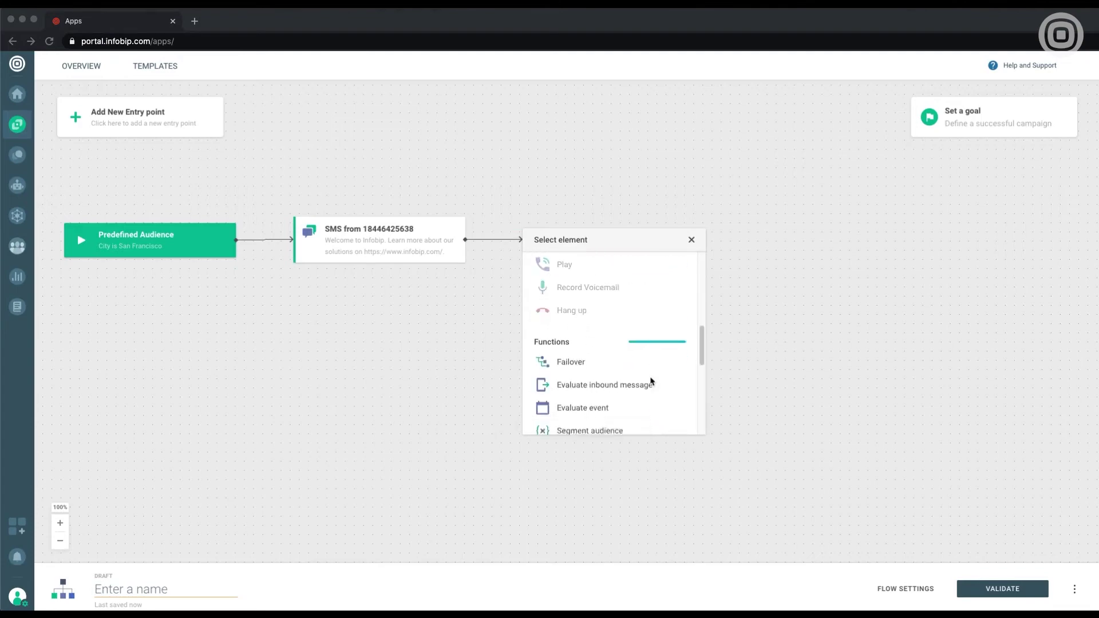
scroll(652, 380, down, 2)
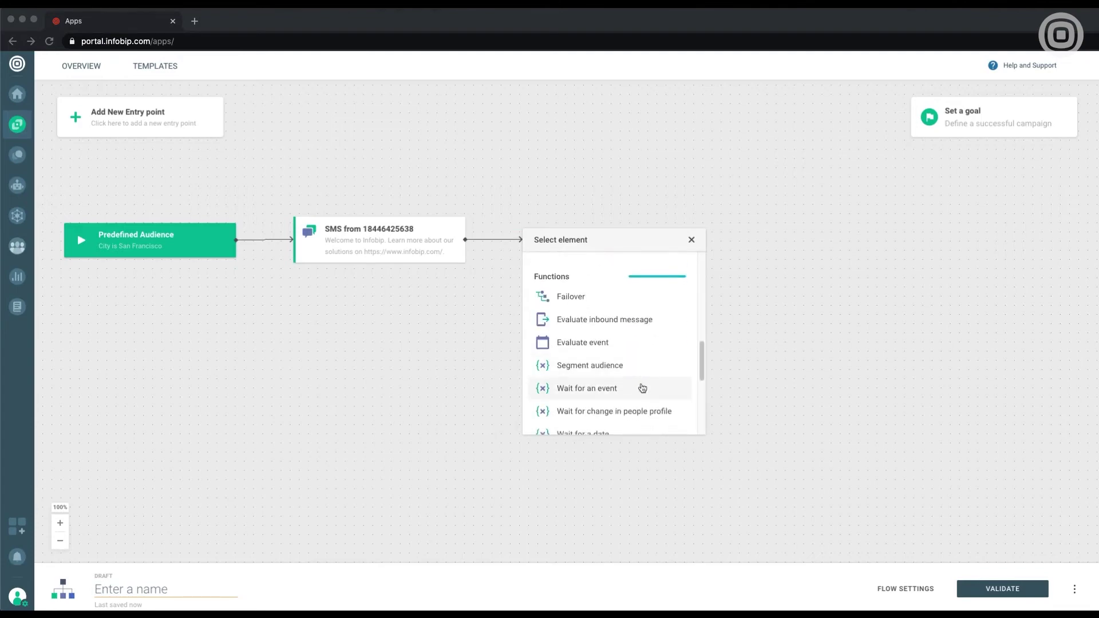
click(640, 389)
click(837, 219)
text(sms)
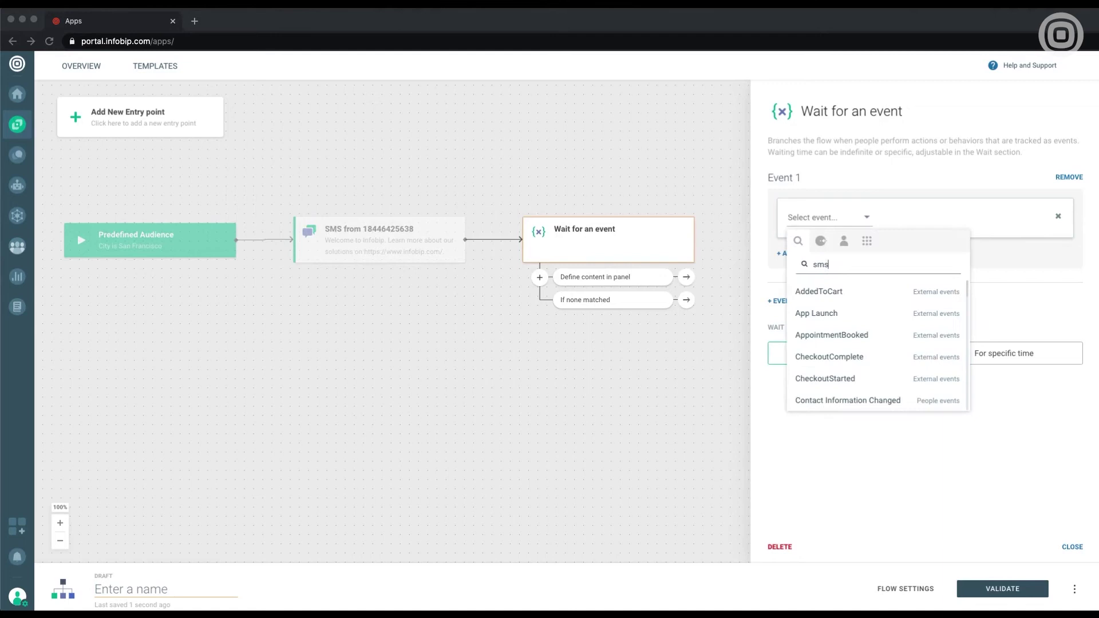
click(845, 315)
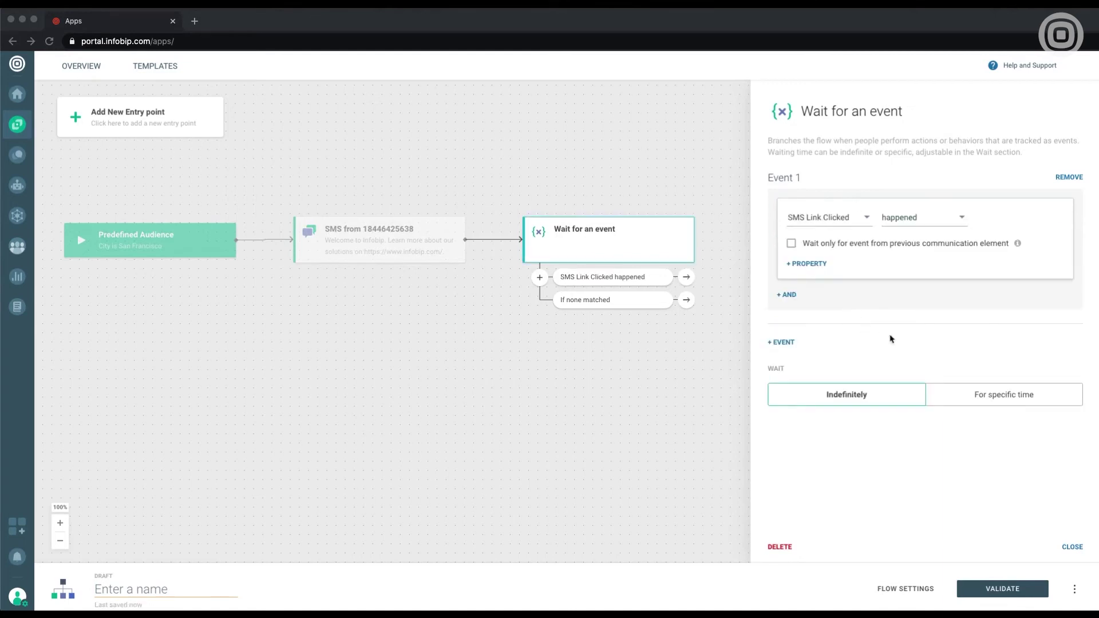
click(1001, 395)
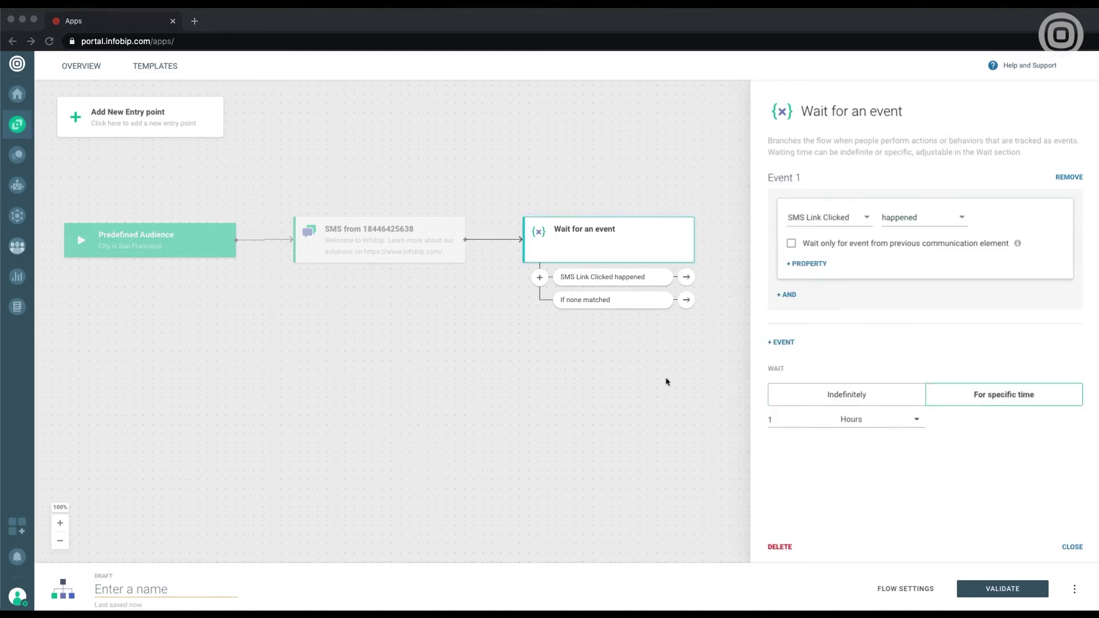
click(640, 370)
drag(731, 327, 697, 322)
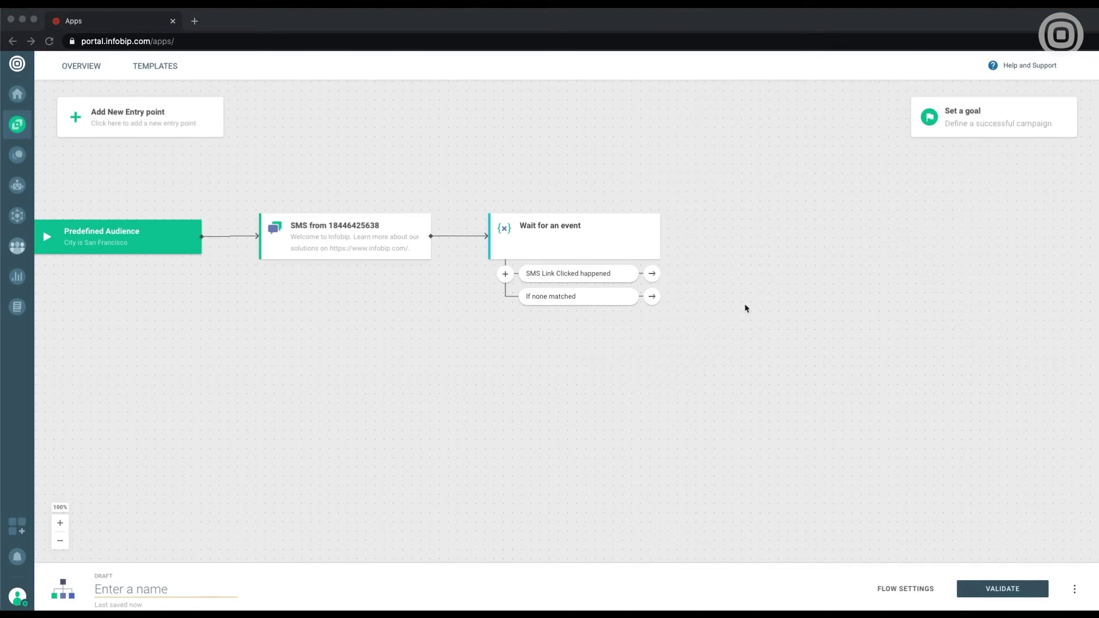
Step: Tag people on the SMS Link Clicked branch with a new 'Link Clicked' tag
click(652, 273)
scroll(762, 328, down, 5)
scroll(761, 328, down, 1)
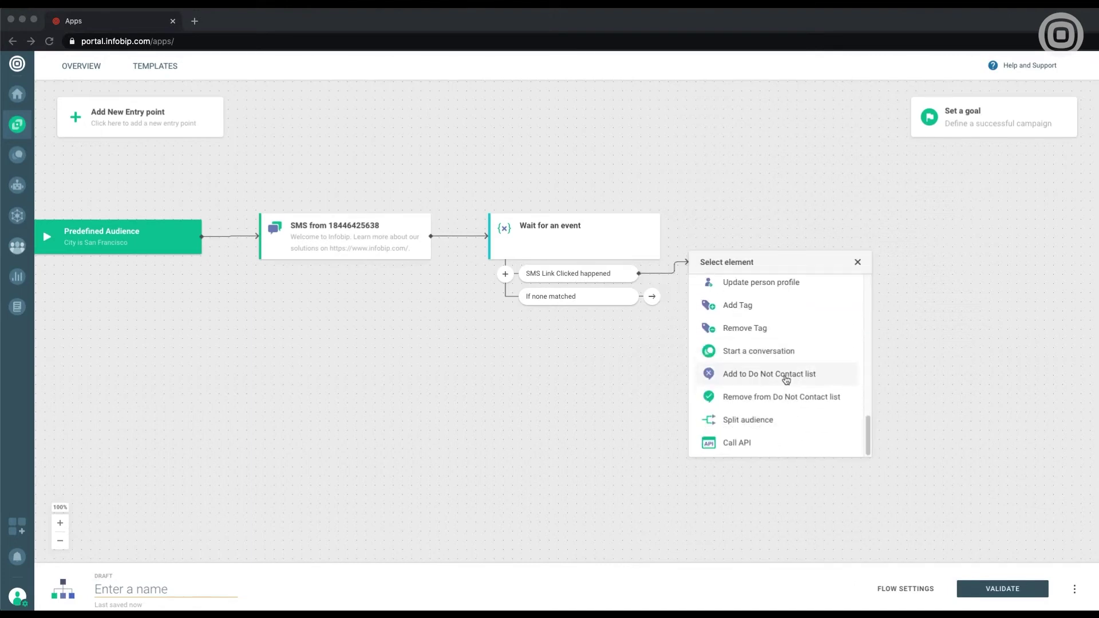
click(748, 306)
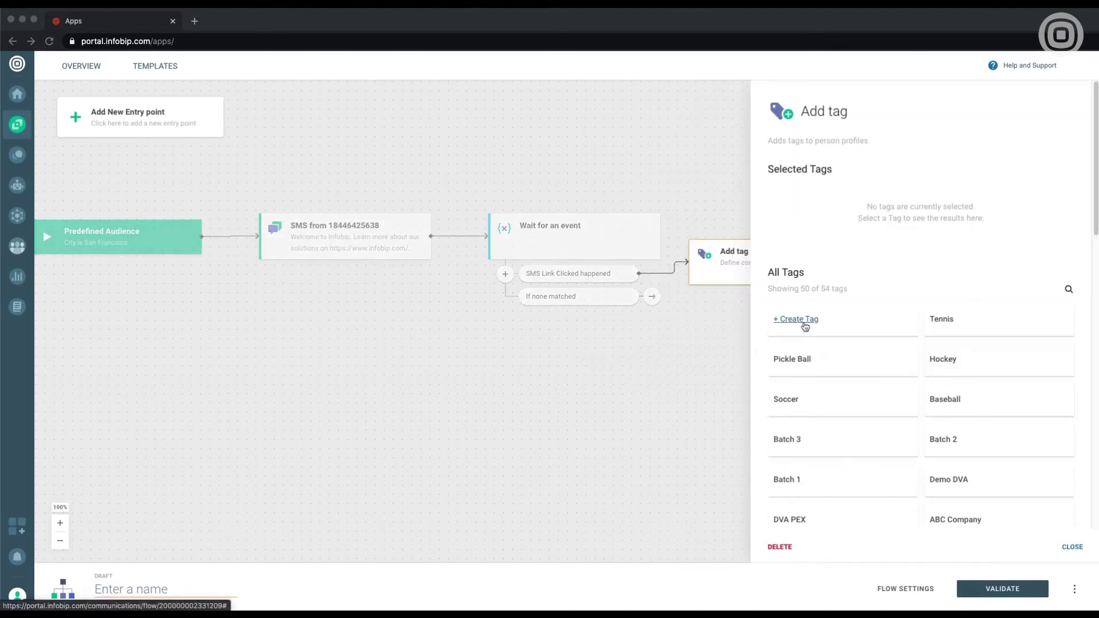
click(806, 322)
text(Link Not Clicked)
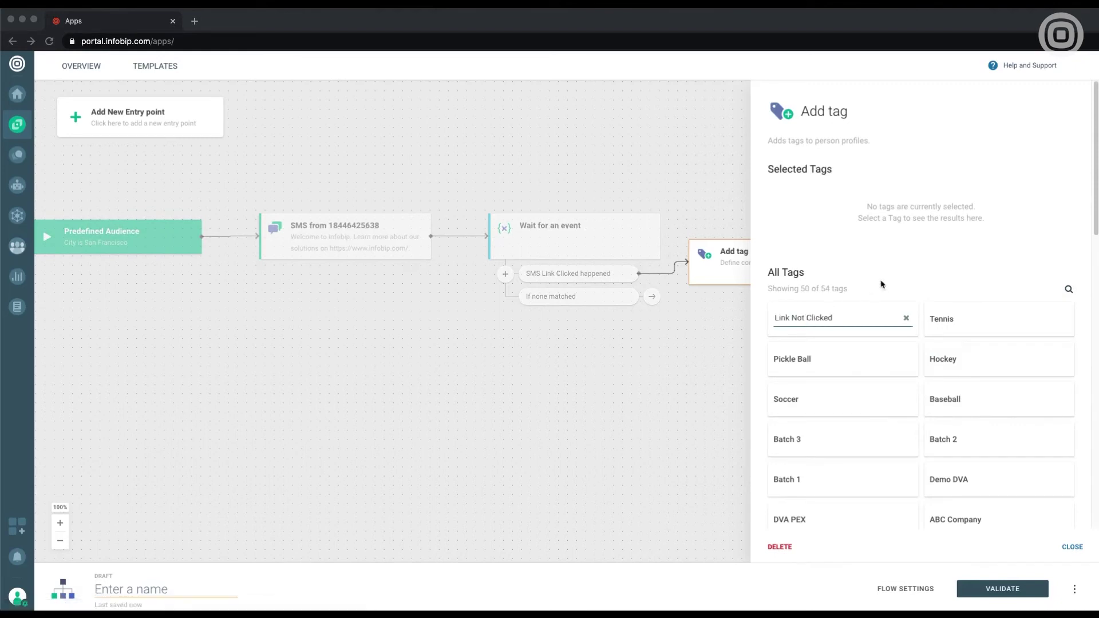
double_click(803, 317)
key(BackSpace)
key(Return)
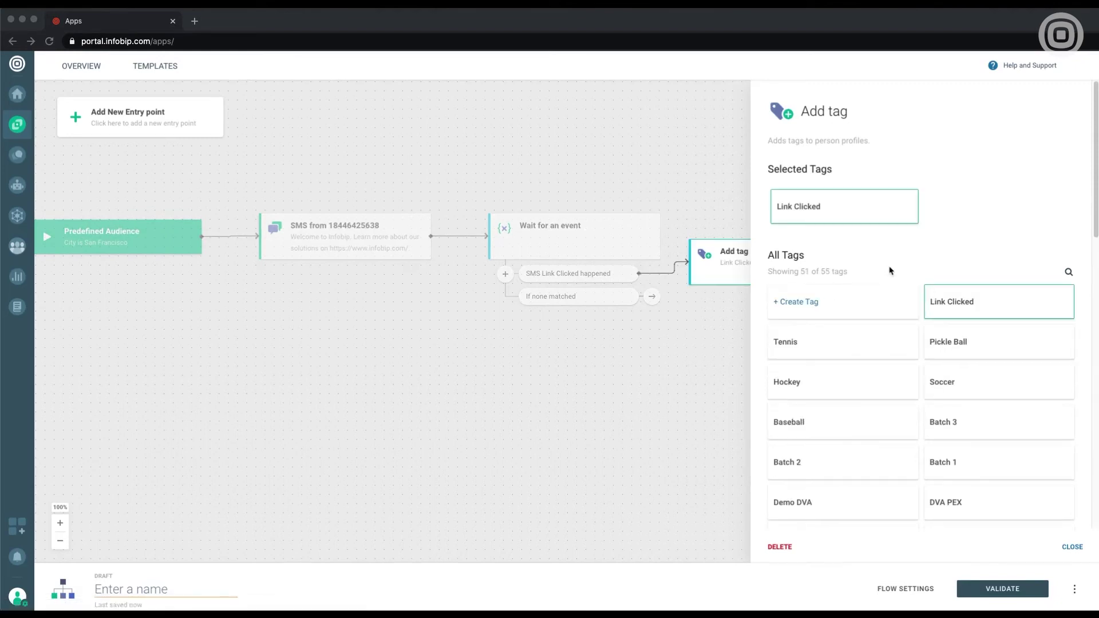
click(678, 322)
Step: Tag people on the none-matched branch with a new 'Link Not Clicked' tag
click(658, 302)
scroll(779, 381, down, 3)
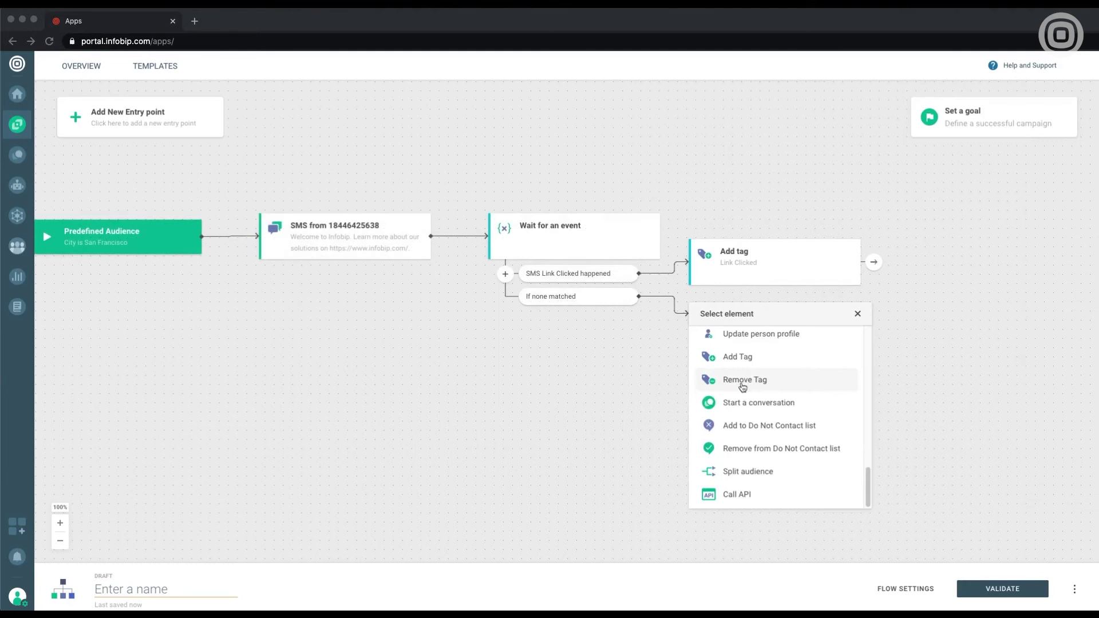
click(747, 357)
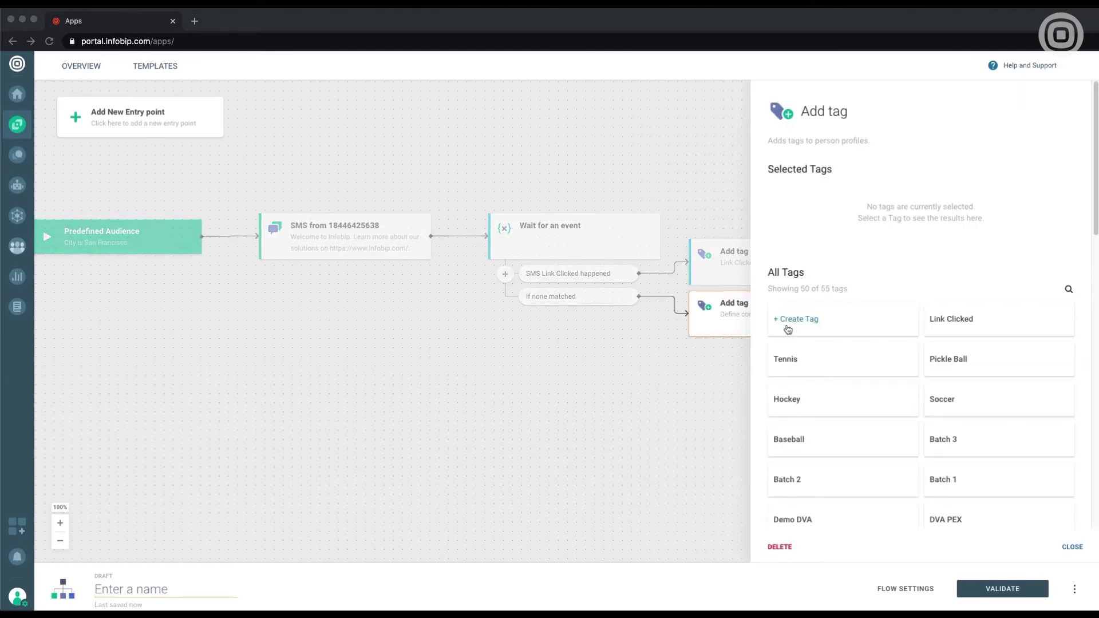
click(791, 330)
text(Link Not Clicked)
key(Return)
click(704, 382)
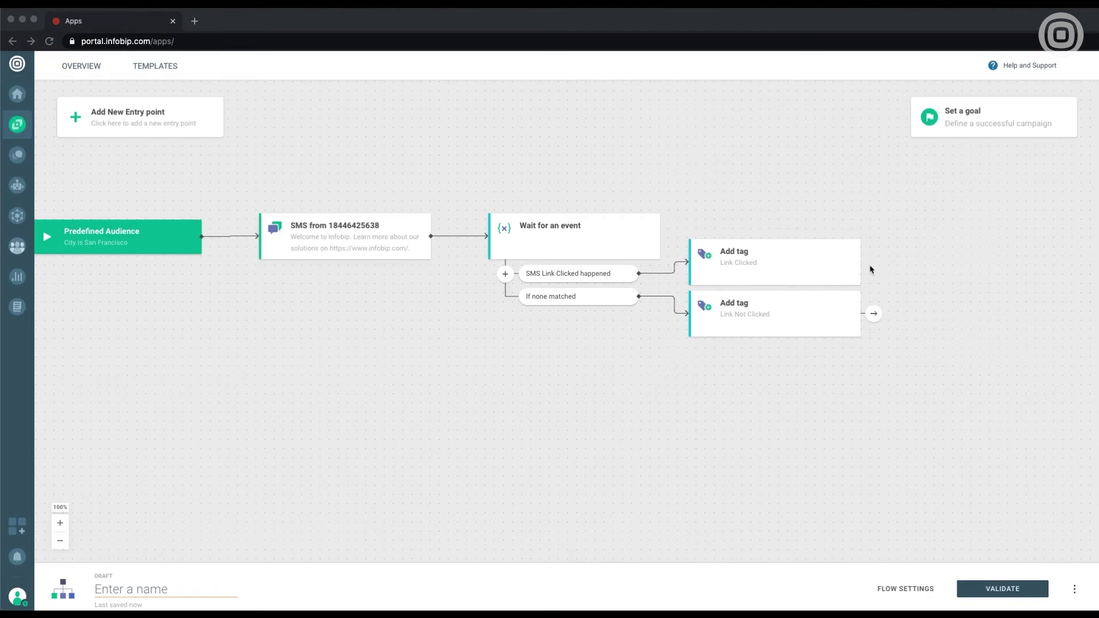
click(873, 263)
click(953, 338)
click(864, 186)
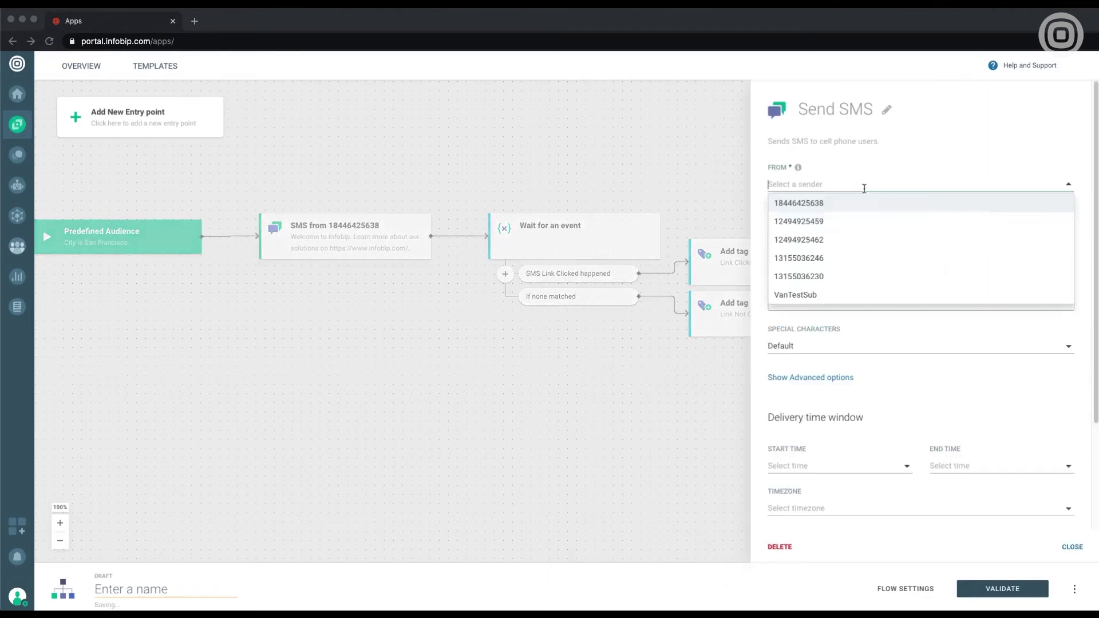
click(854, 204)
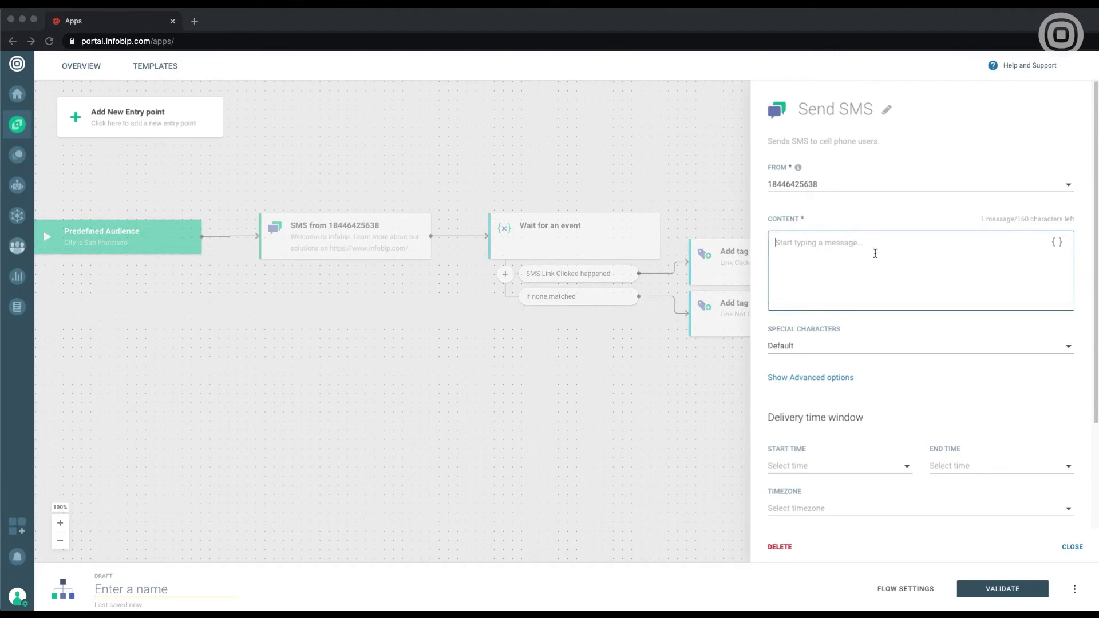
text(Thank you for visiting our website!)
click(678, 447)
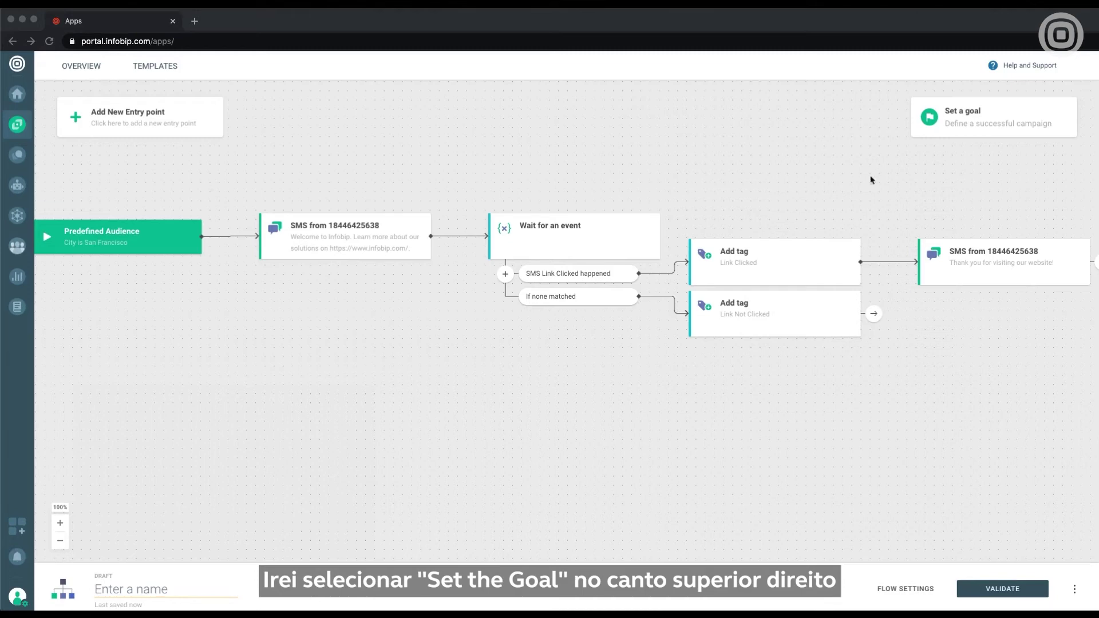
Step: Turn on the flow goal and set its event to SMS Link Clicked
click(964, 122)
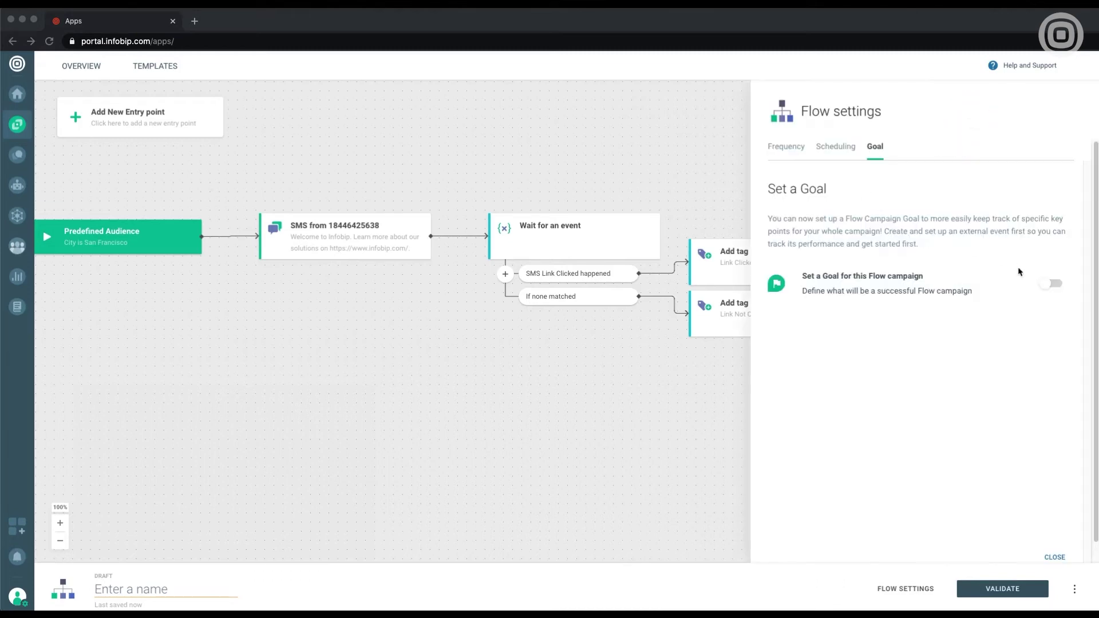
click(1052, 288)
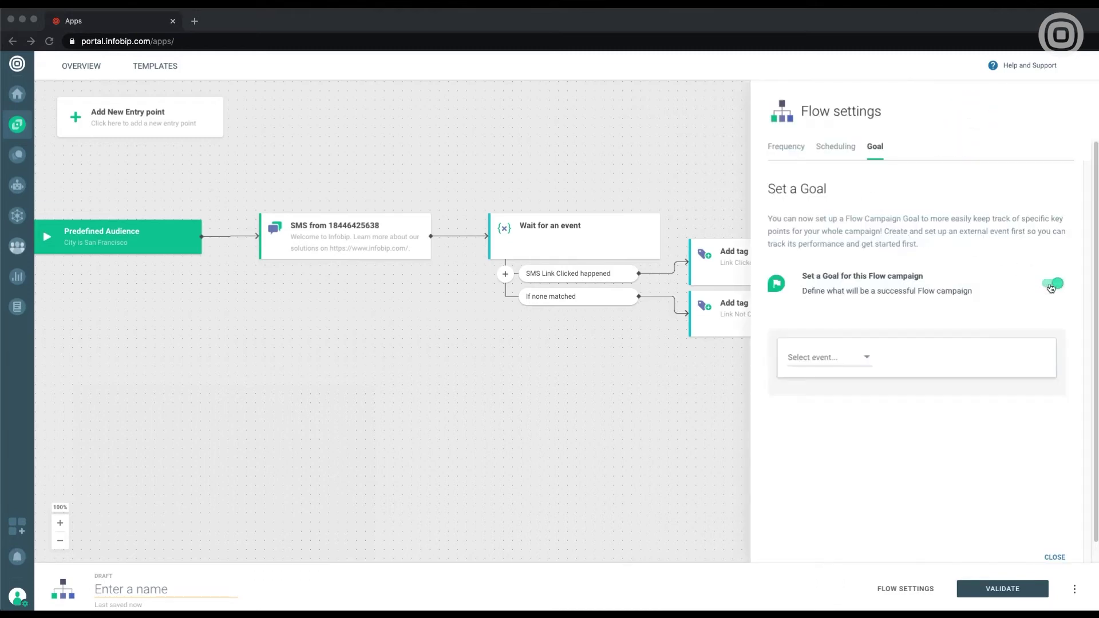
click(824, 355)
text(S)
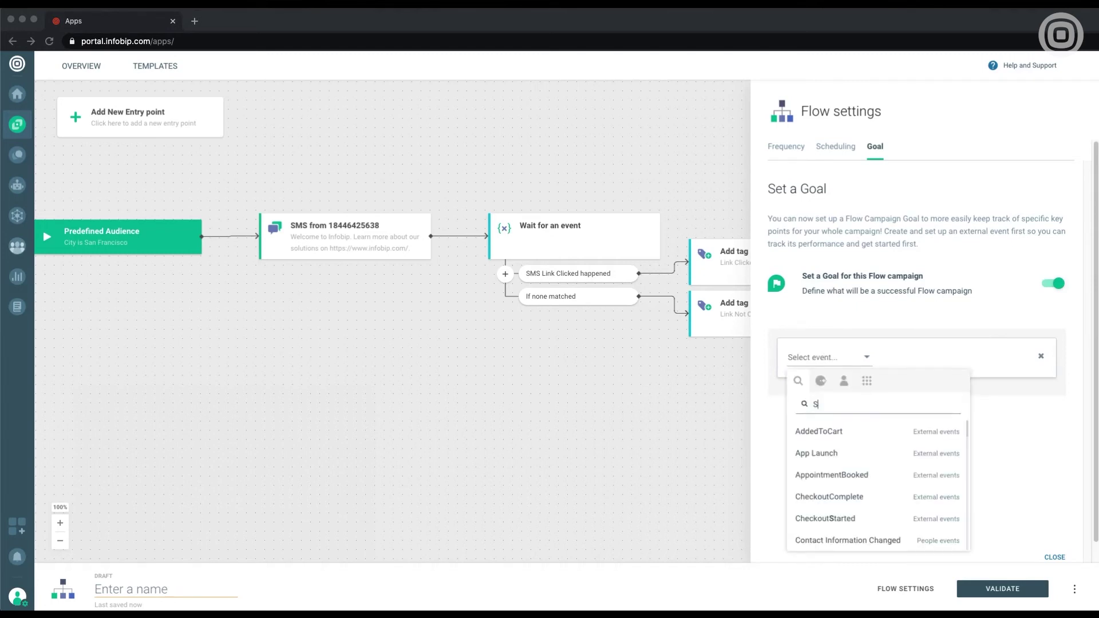
text(ms)
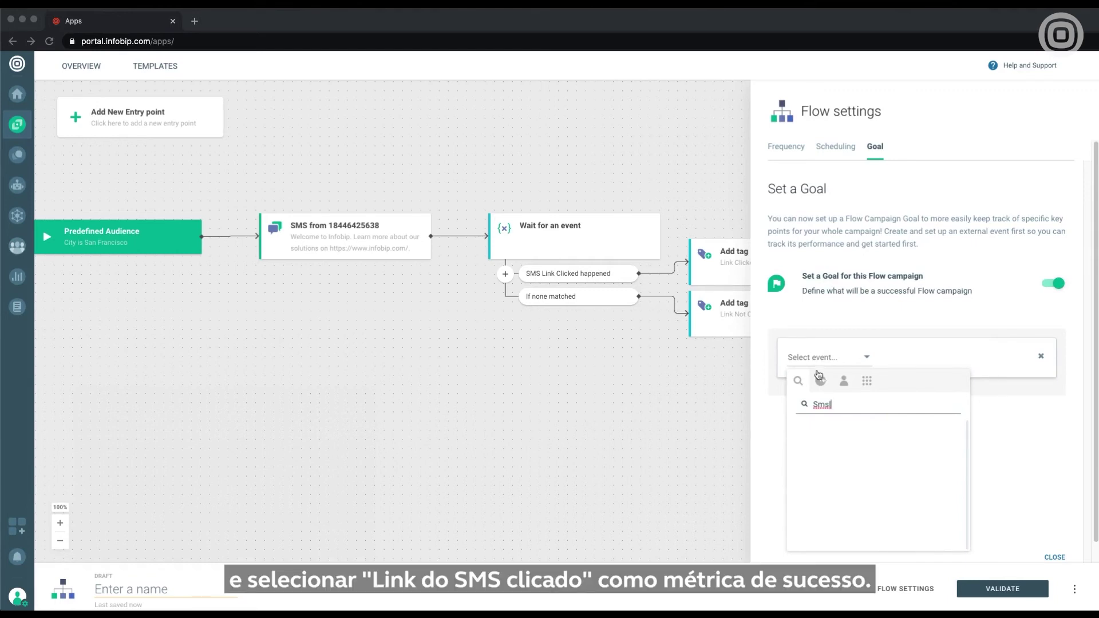
click(823, 378)
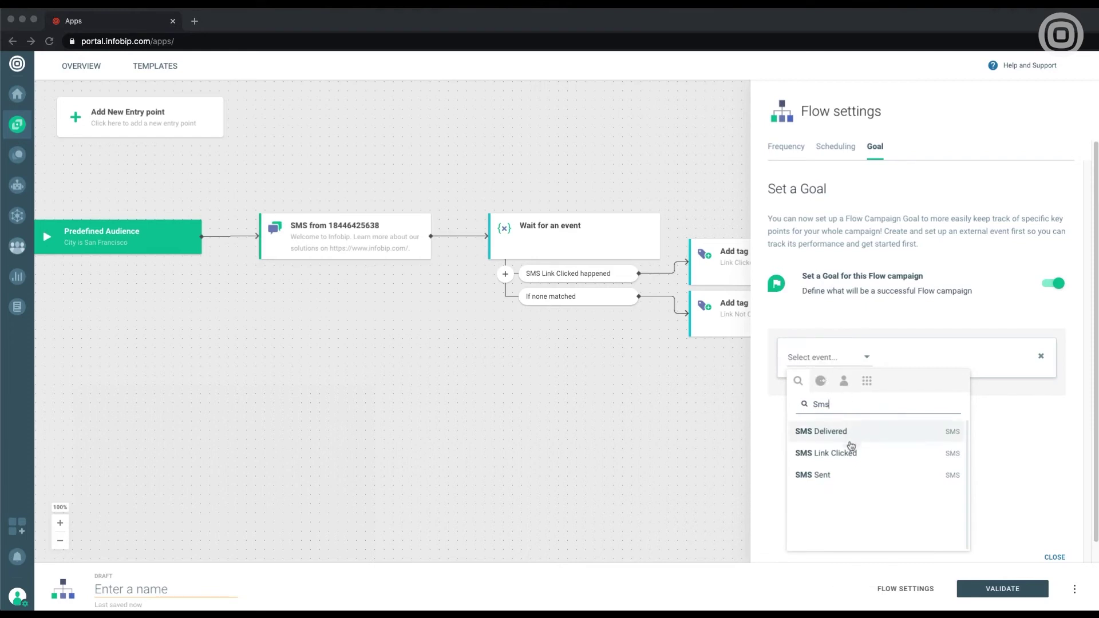
click(853, 449)
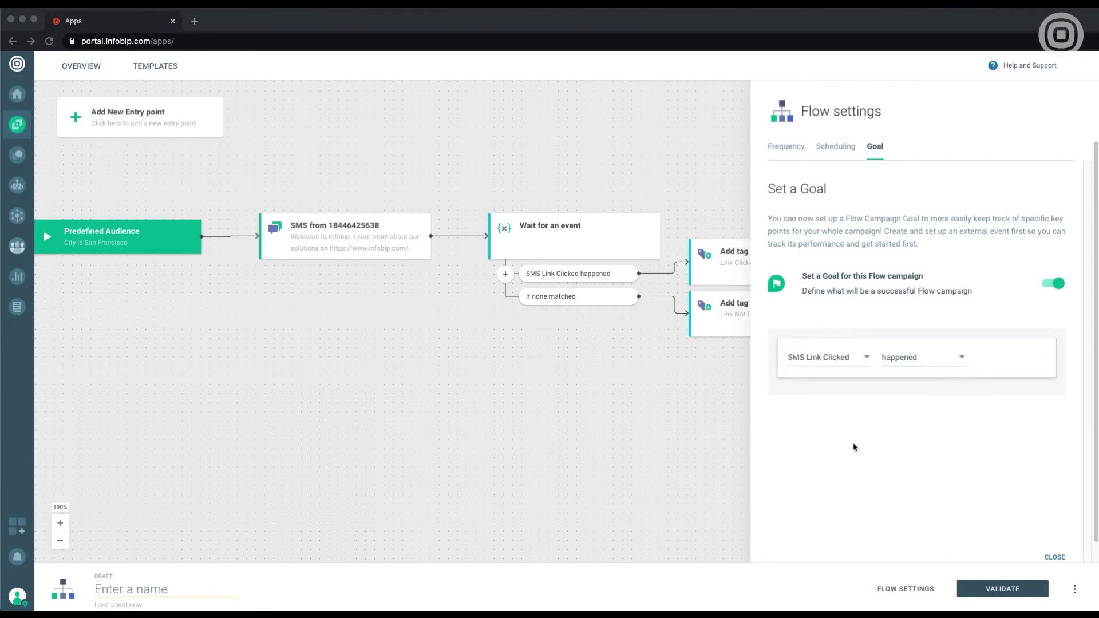
click(696, 422)
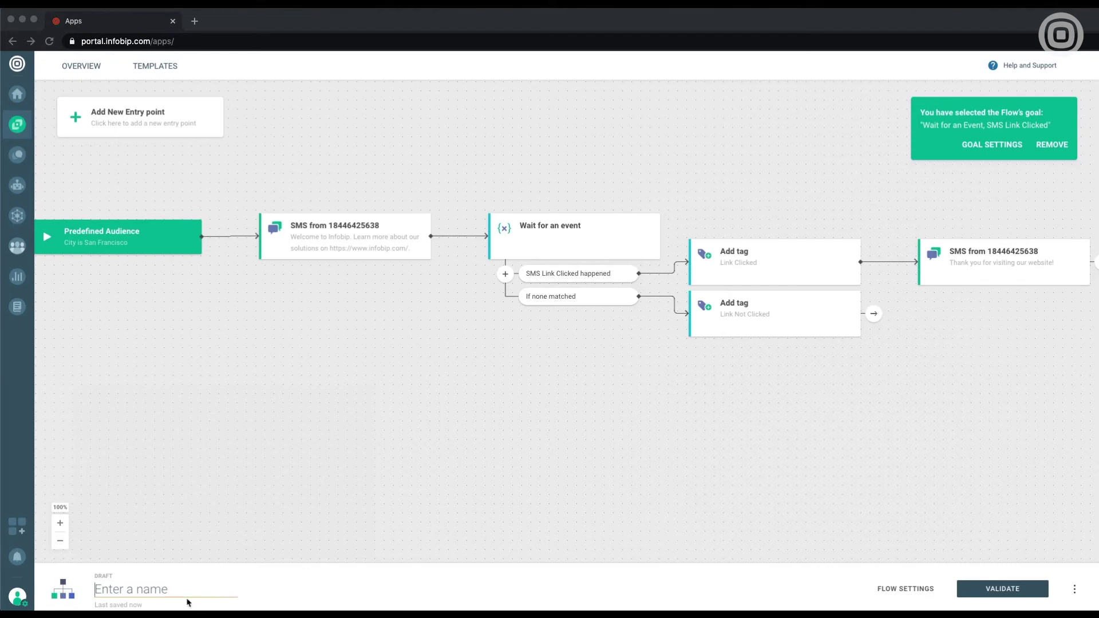
text(Visit Website Campaign)
Step: Validate the flow named Visit Website Campaign and launch it now
click(986, 594)
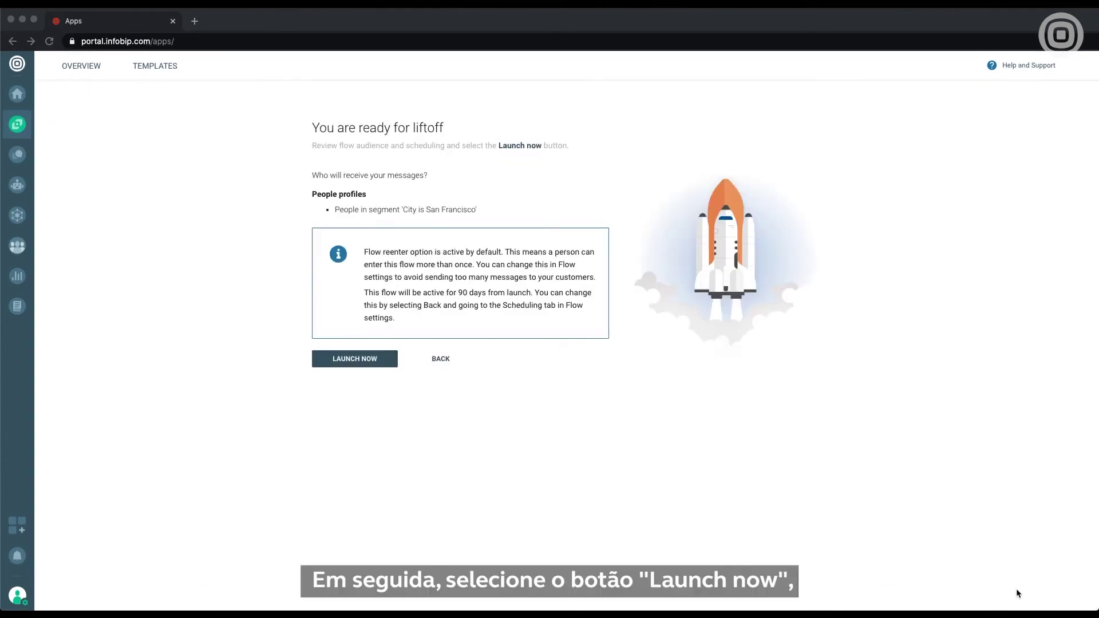
click(387, 360)
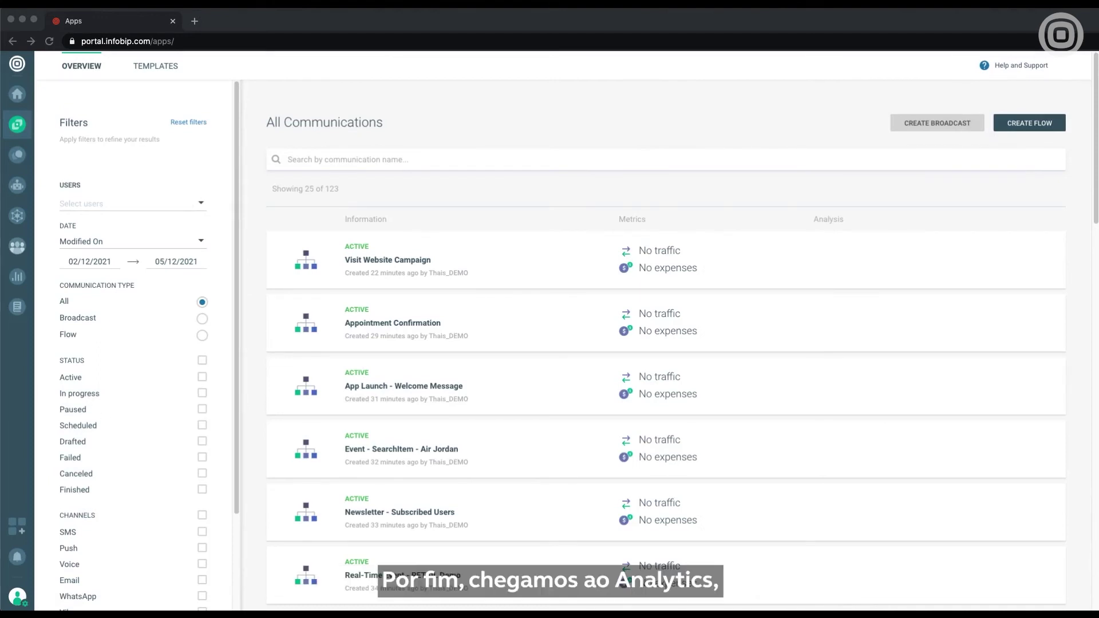
Step: View the Visit Website Campaign's flow performance metrics, then go to the Analyze dashboard
click(384, 255)
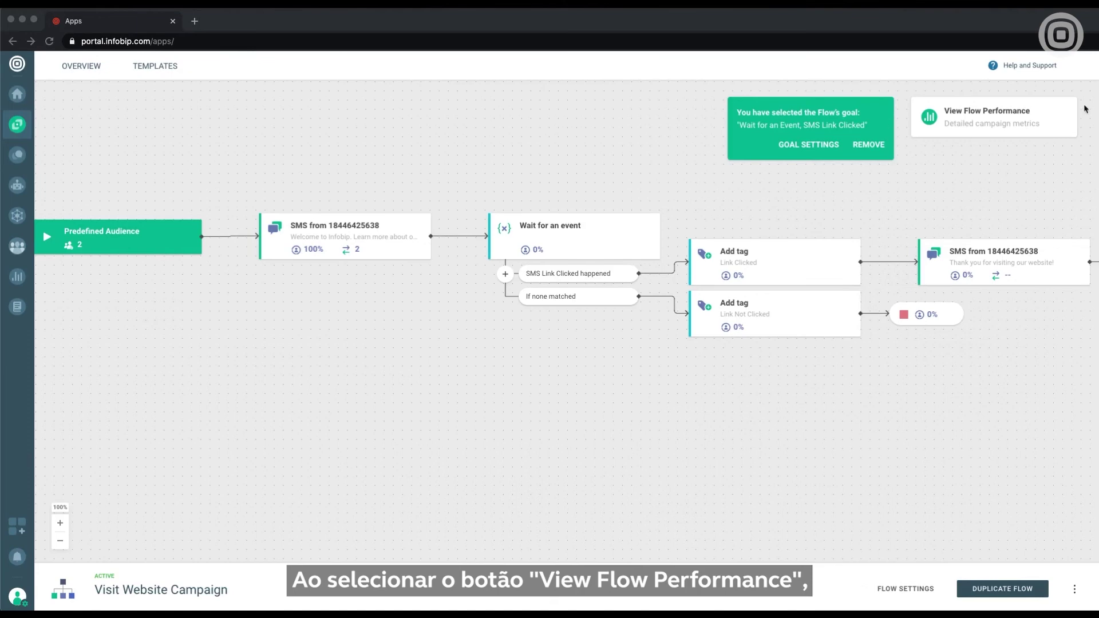
click(1004, 127)
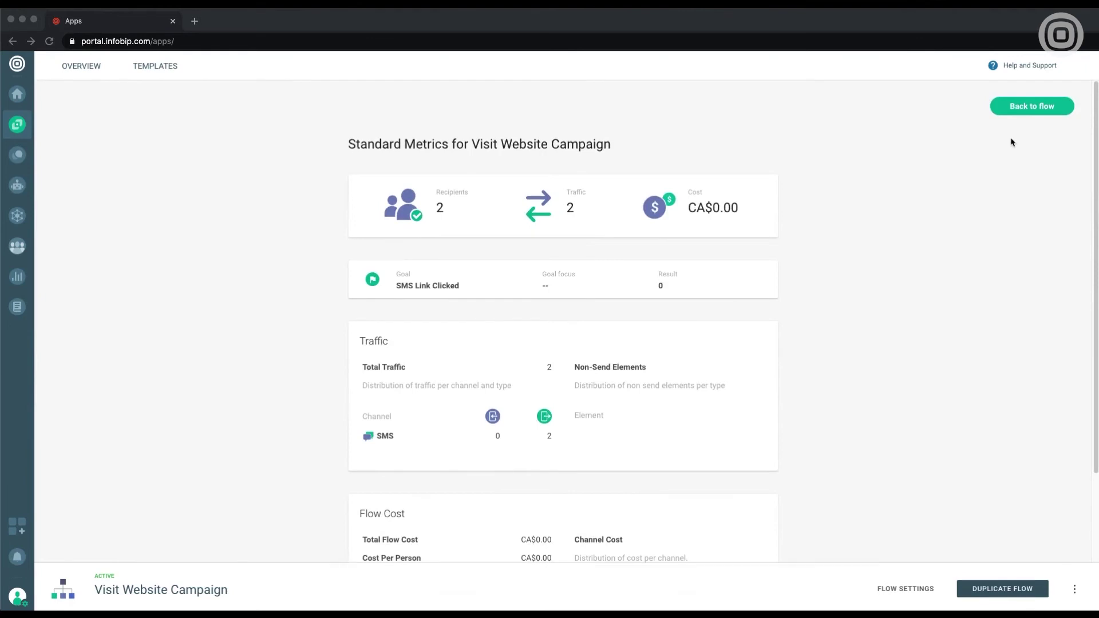
scroll(998, 175, down, 2)
scroll(998, 174, down, 2)
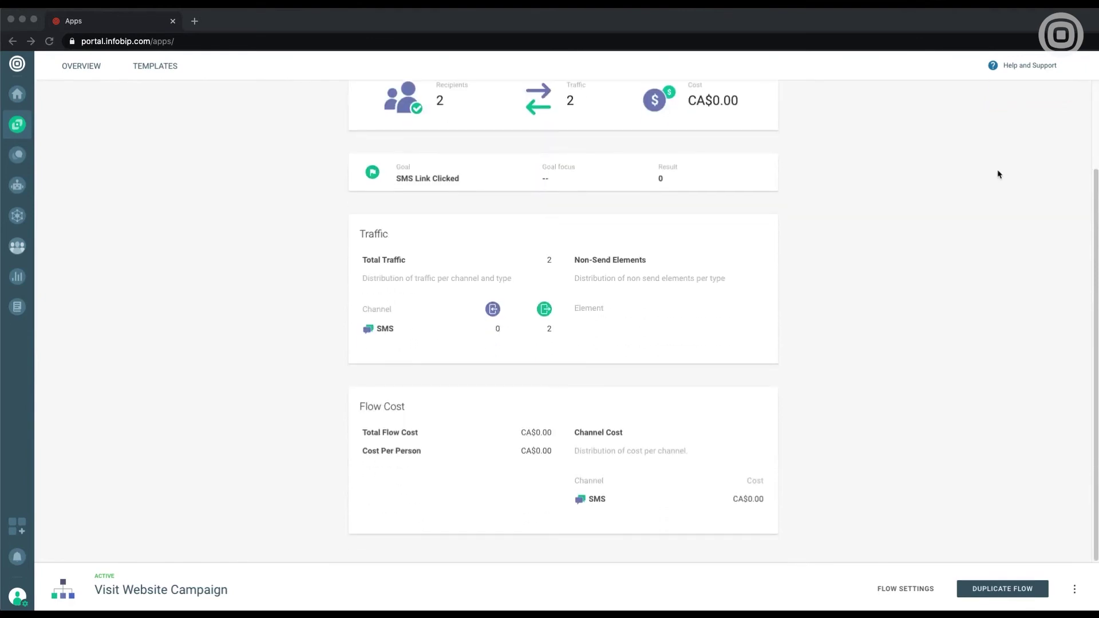
scroll(998, 174, up, 4)
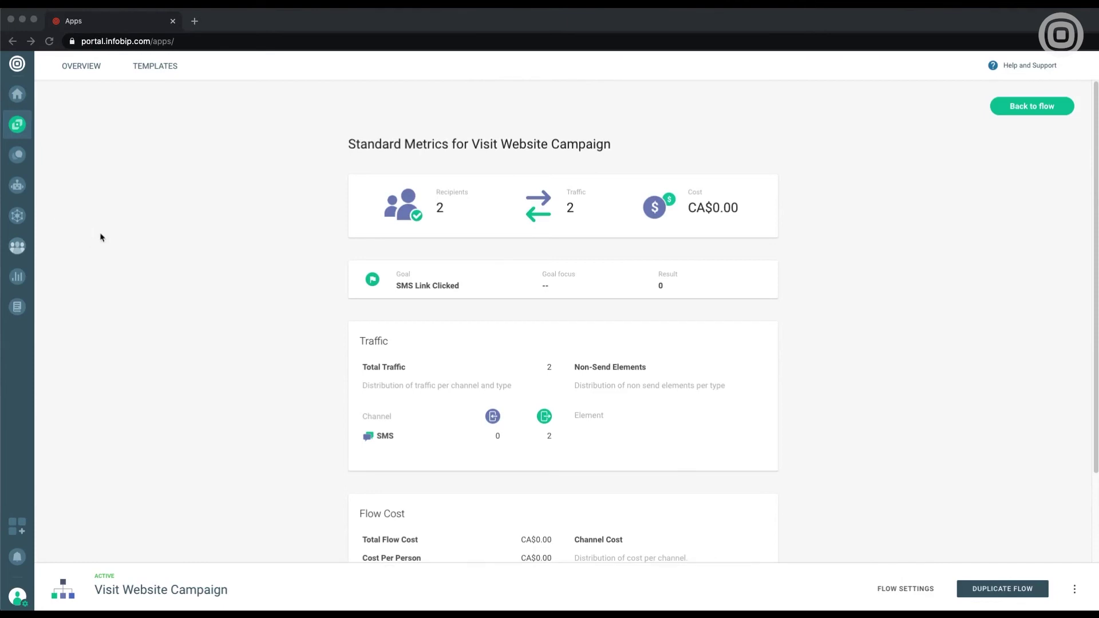
click(17, 277)
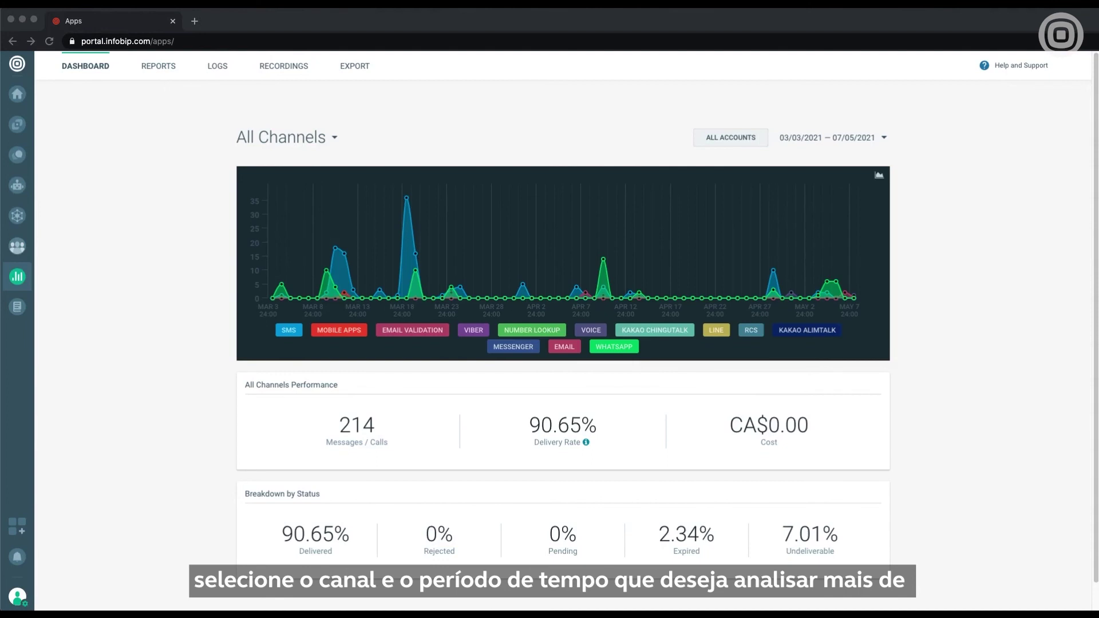
Step: Filter the analytics dashboard to the SMS channel, then go to Reports
click(320, 139)
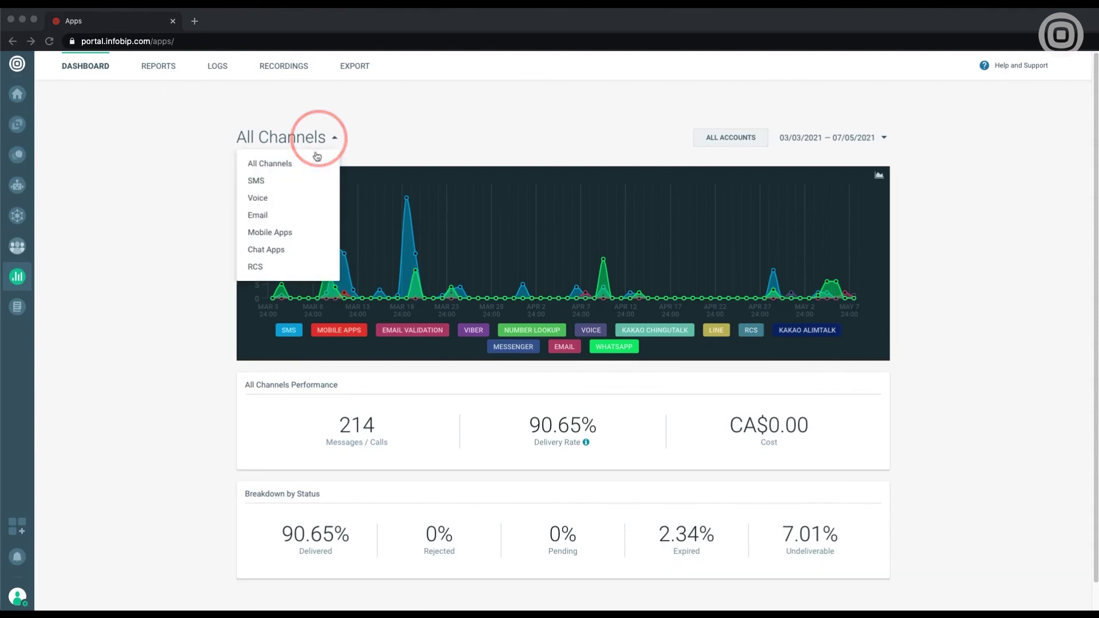
click(258, 181)
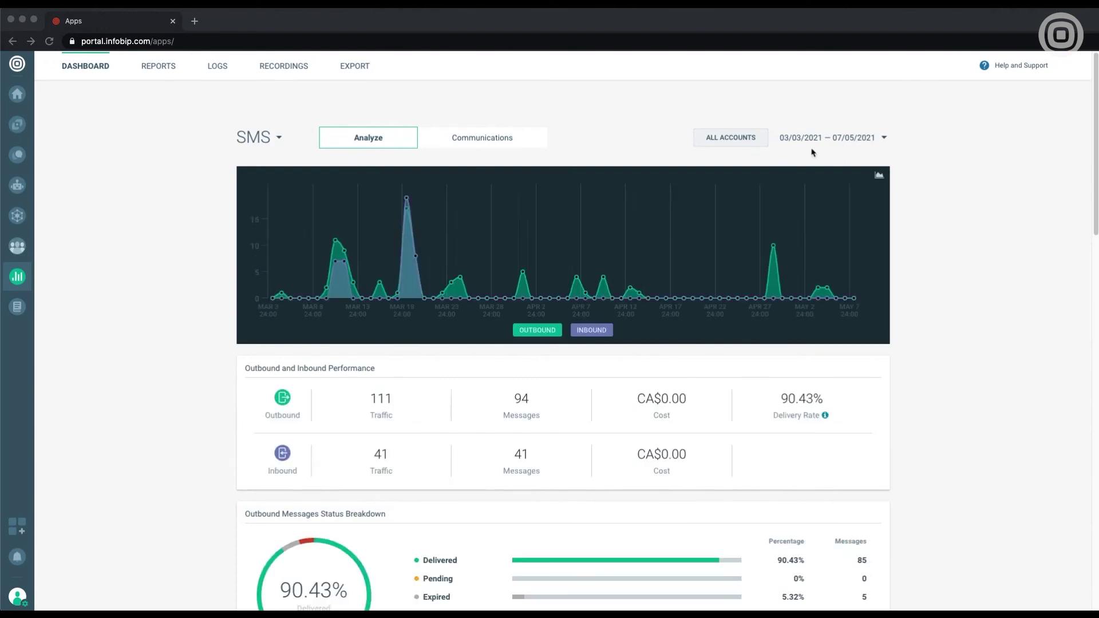
scroll(925, 249, down, 2)
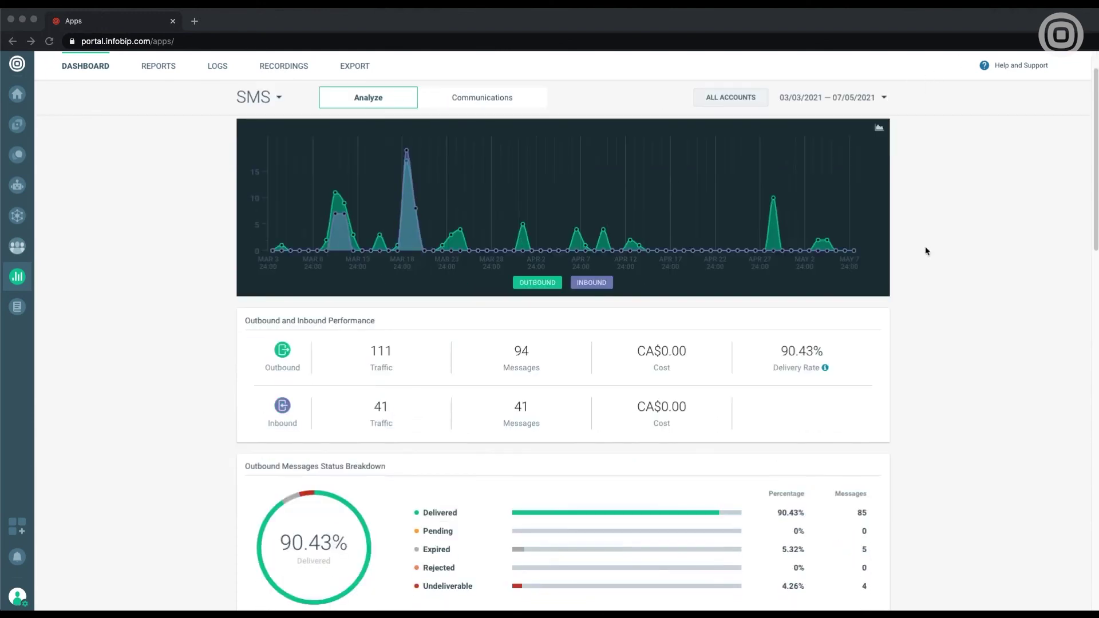
scroll(927, 250, down, 1)
scroll(926, 251, down, 3)
scroll(926, 251, down, 1)
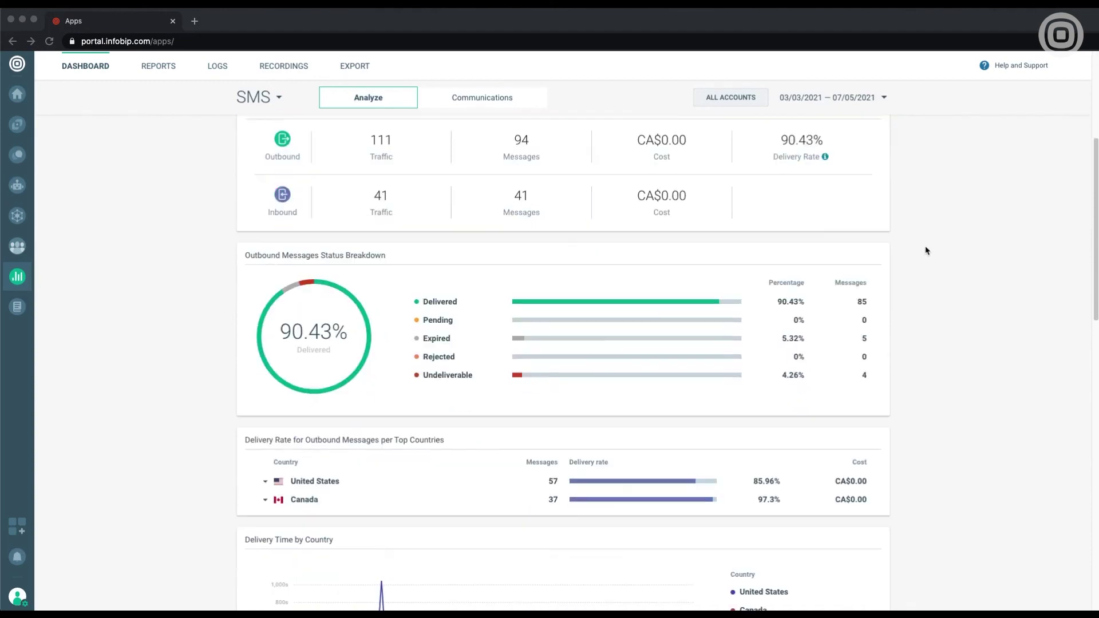
scroll(925, 251, down, 1)
scroll(926, 252, down, 1)
scroll(926, 251, down, 3)
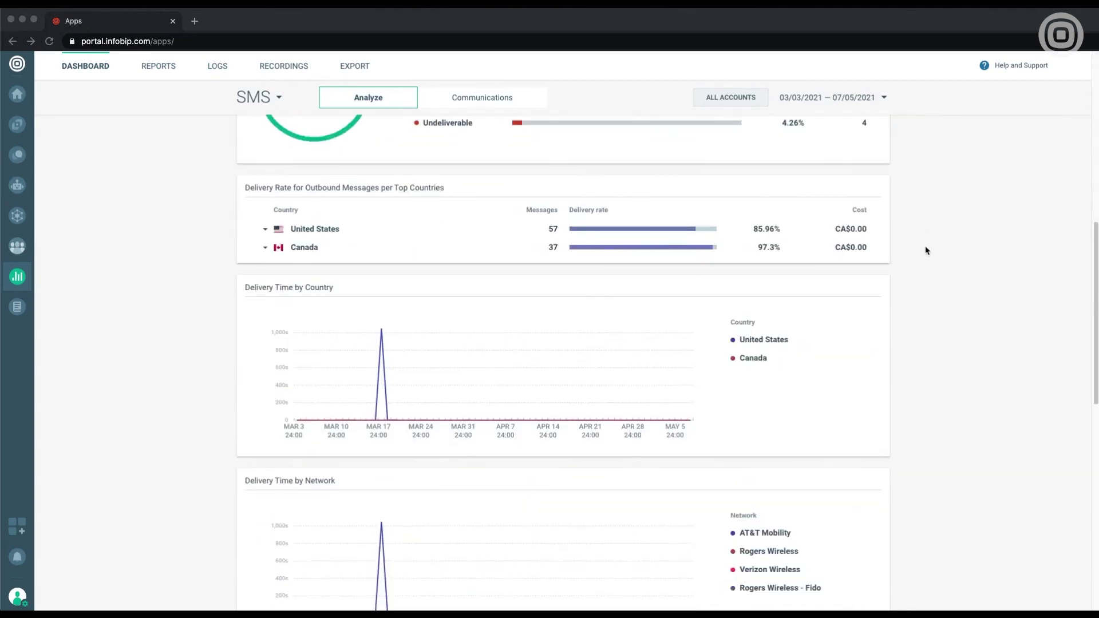
scroll(926, 251, down, 1)
scroll(926, 250, down, 3)
scroll(926, 251, down, 3)
scroll(927, 251, down, 5)
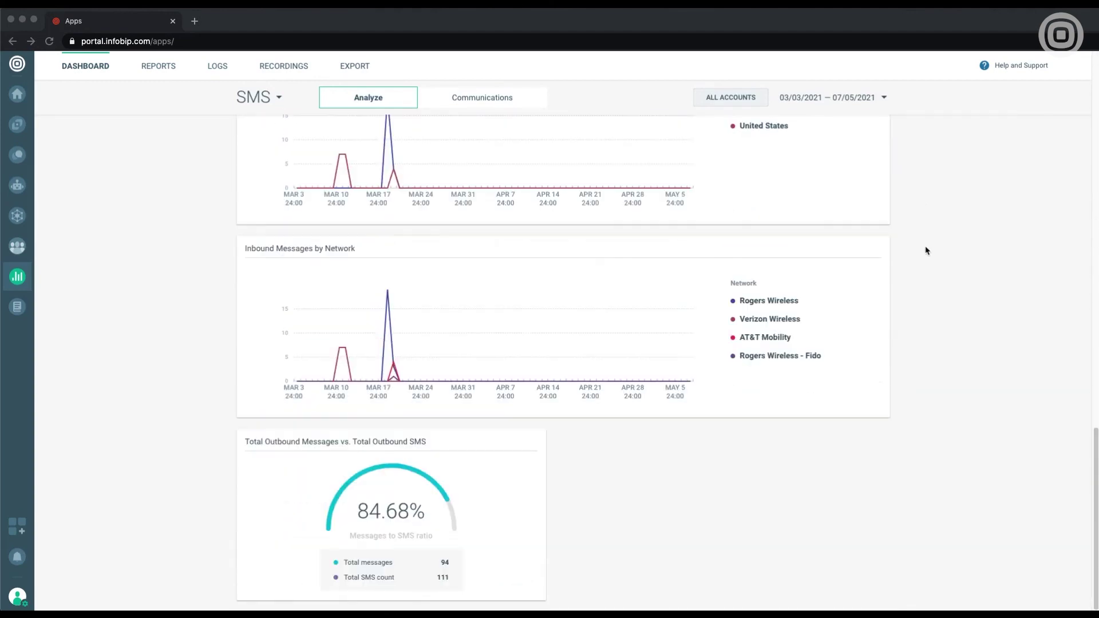
scroll(926, 252, up, 10)
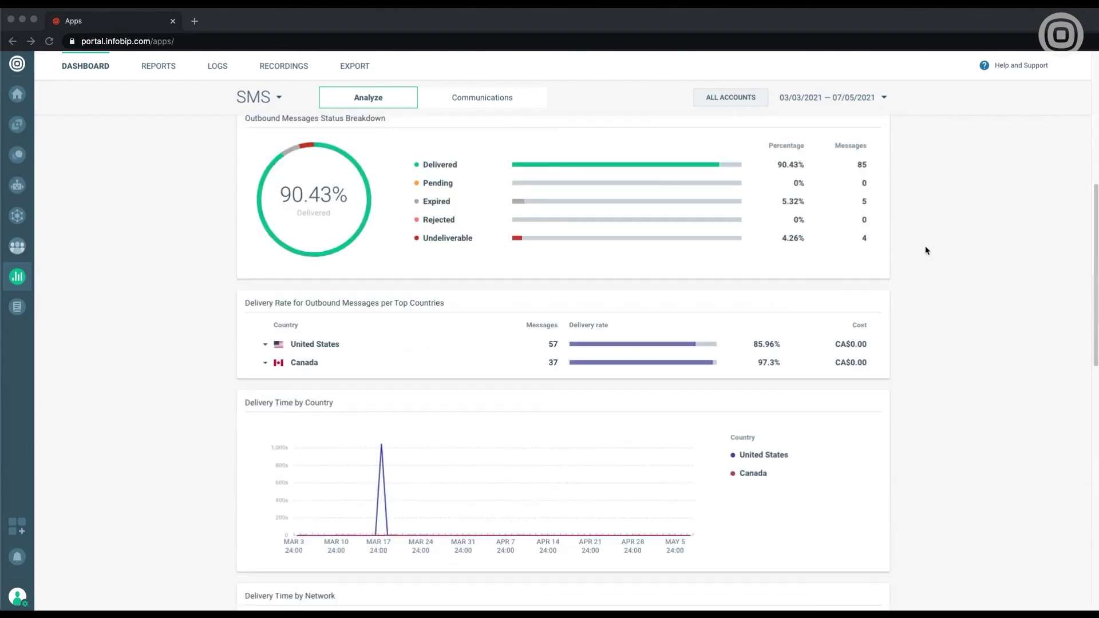
scroll(926, 251, up, 7)
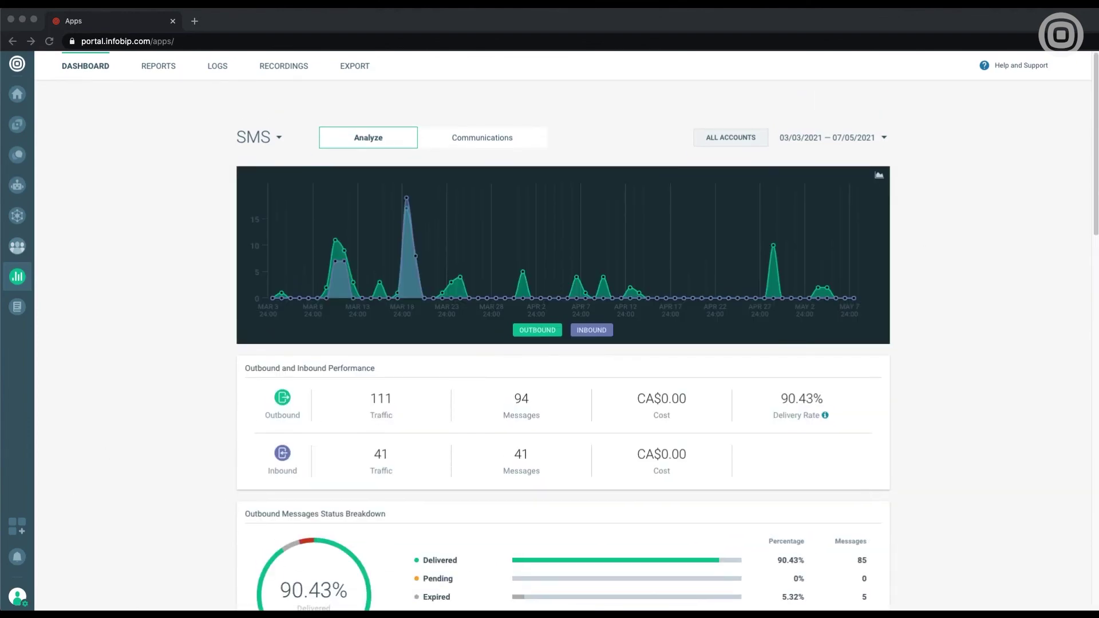
click(162, 73)
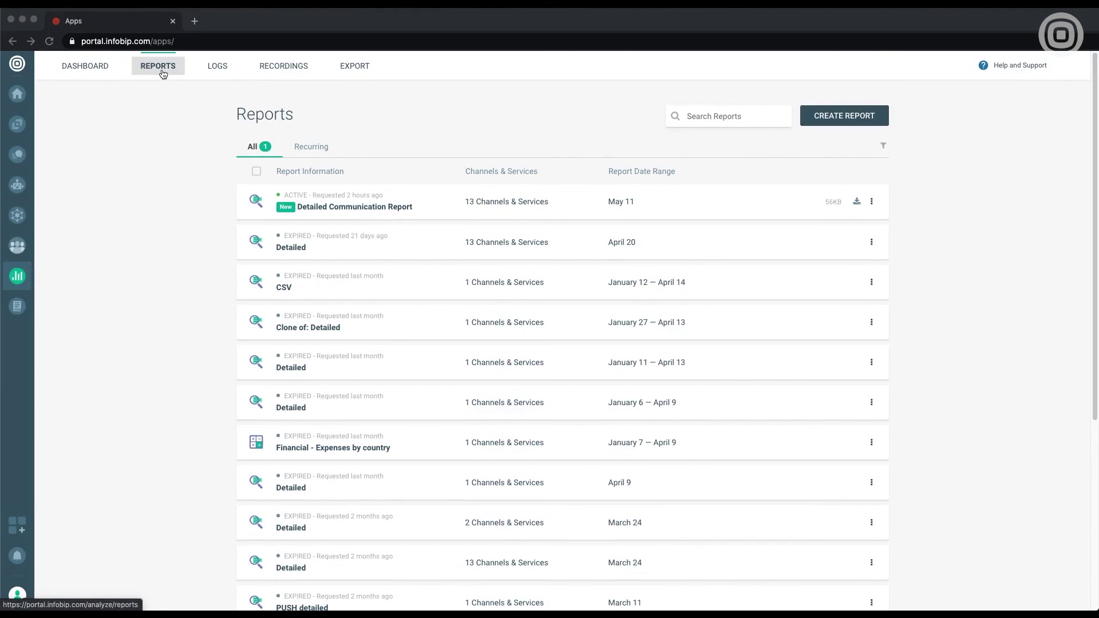
Step: Create a Detailed report renamed 'Detailed Communication Report'
click(846, 124)
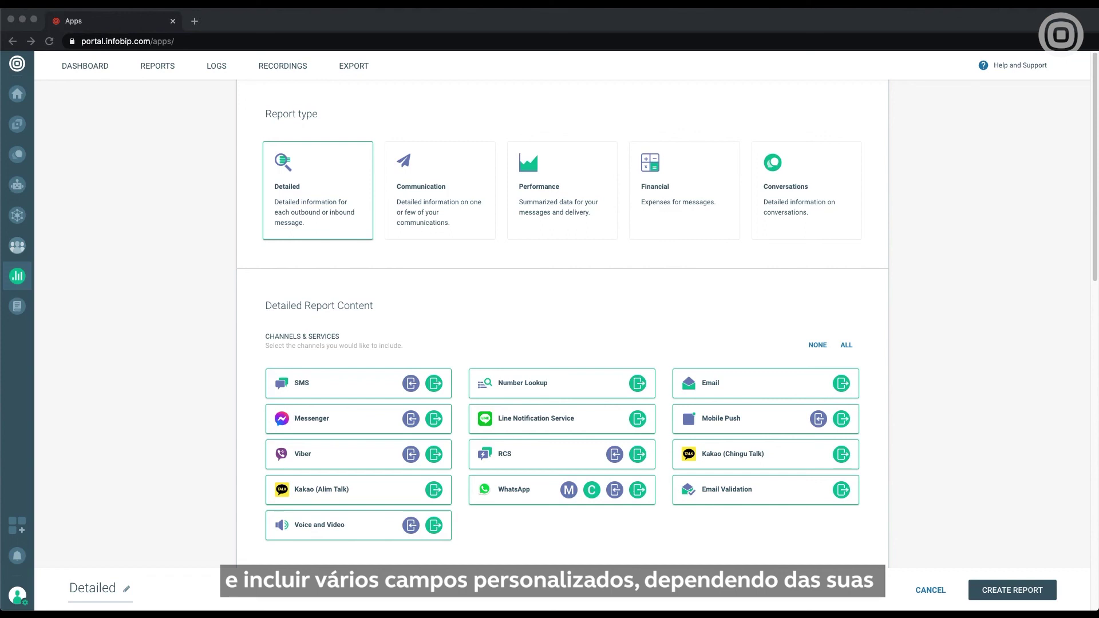
scroll(79, 373, down, 5)
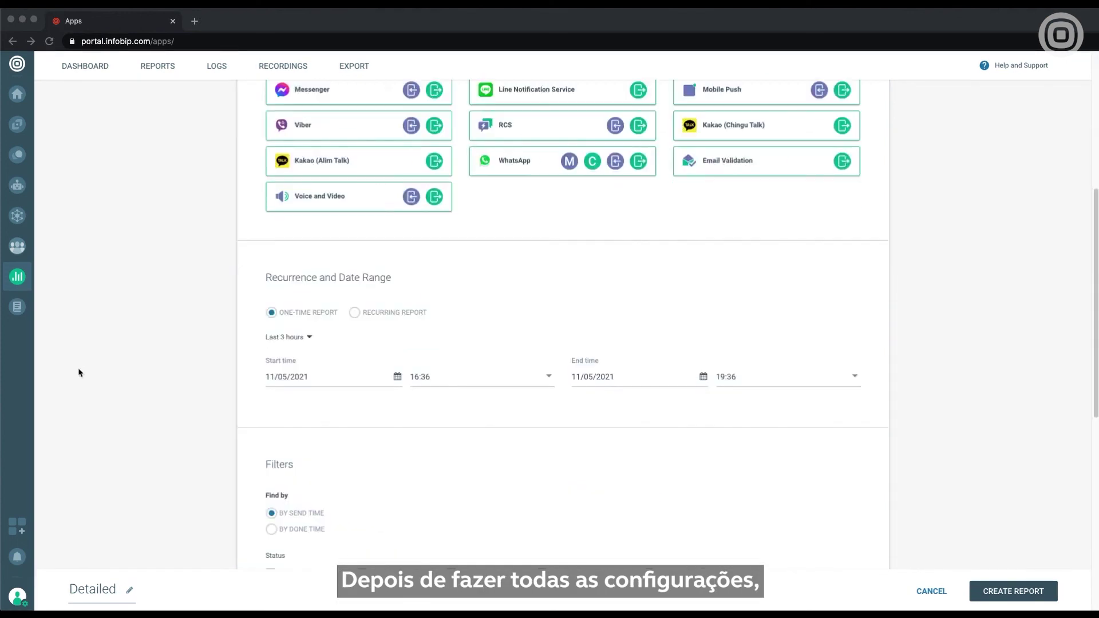
scroll(79, 373, down, 3)
scroll(79, 372, down, 2)
scroll(79, 372, down, 2)
scroll(78, 374, down, 2)
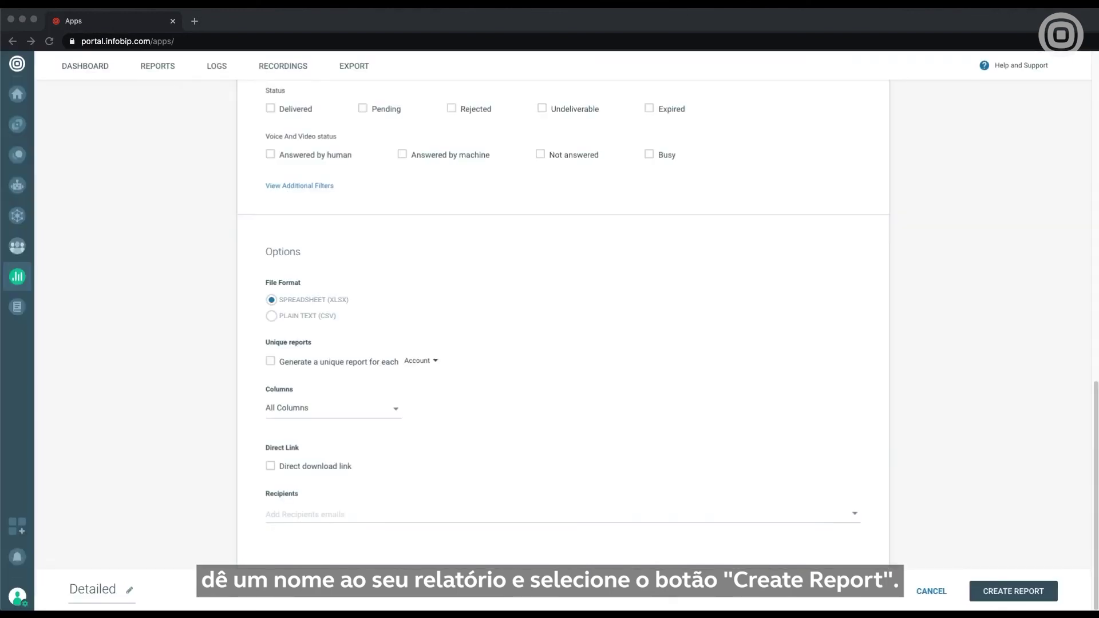
double_click(107, 589)
text(Detailed Communication Report)
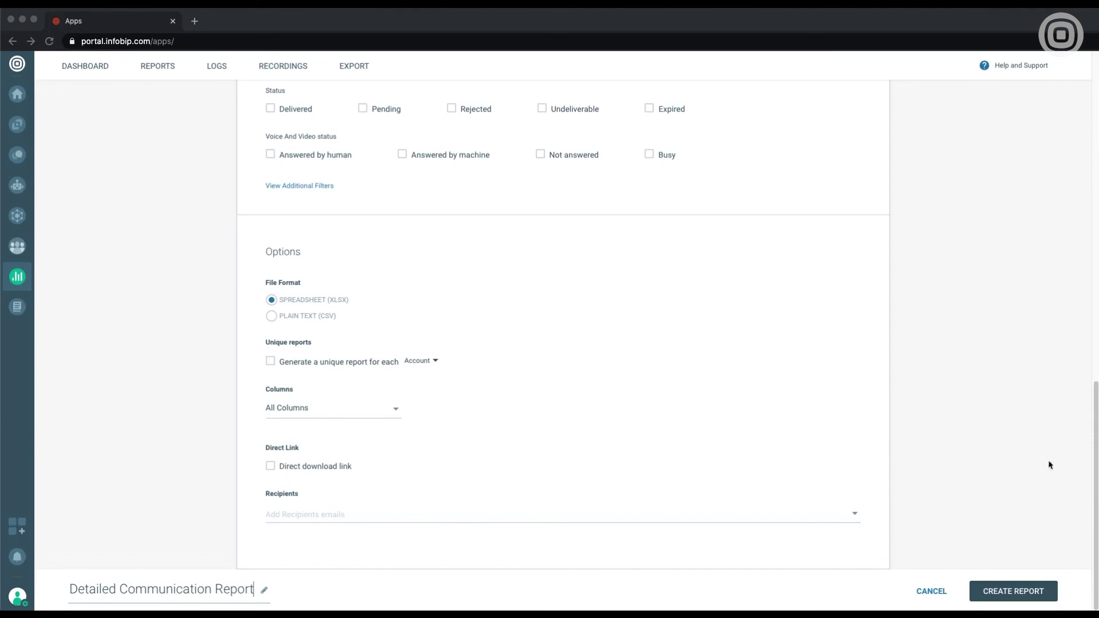
click(1042, 595)
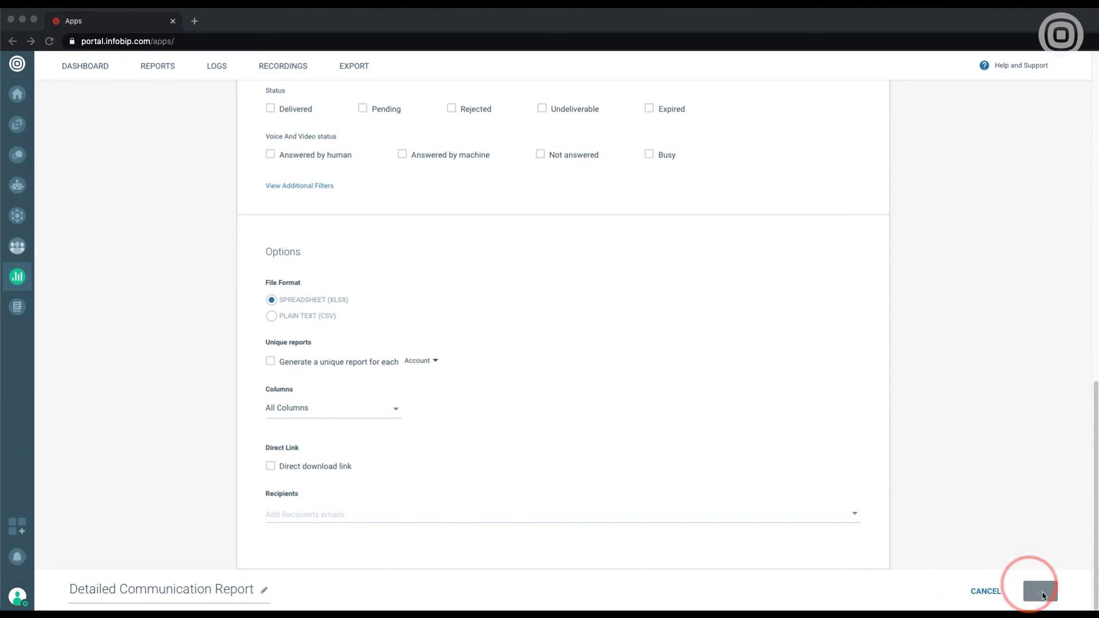